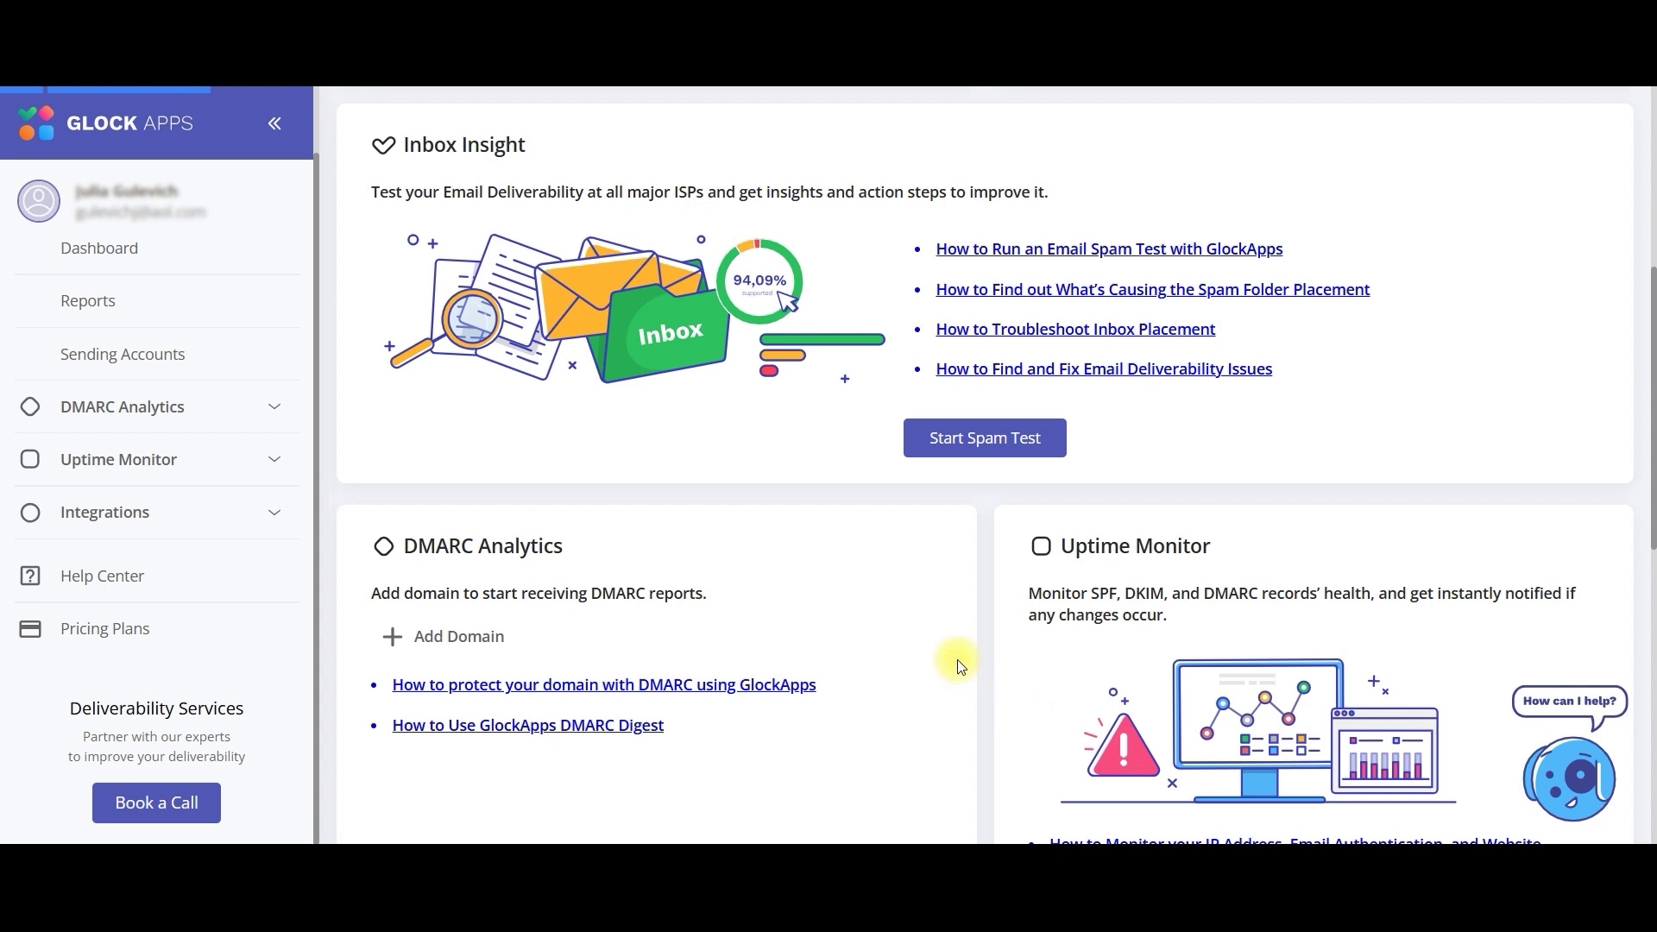
Step: Begin a manual spam test with all listed providers and proceed to its settings step
left_click(994, 440)
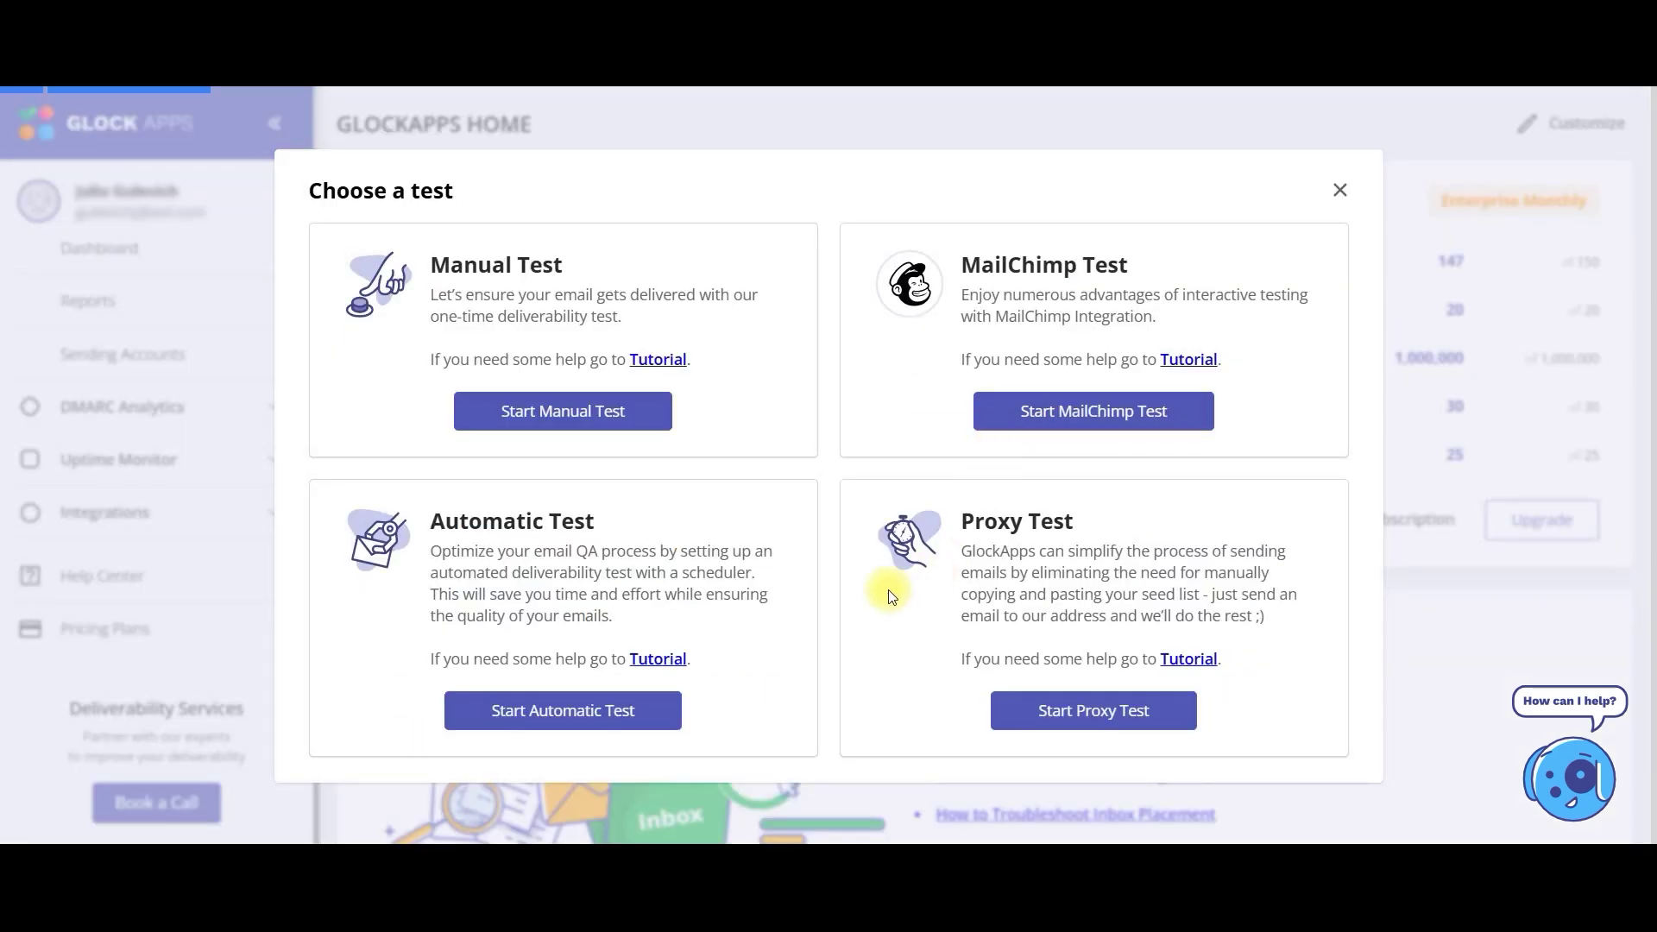
left_click(572, 412)
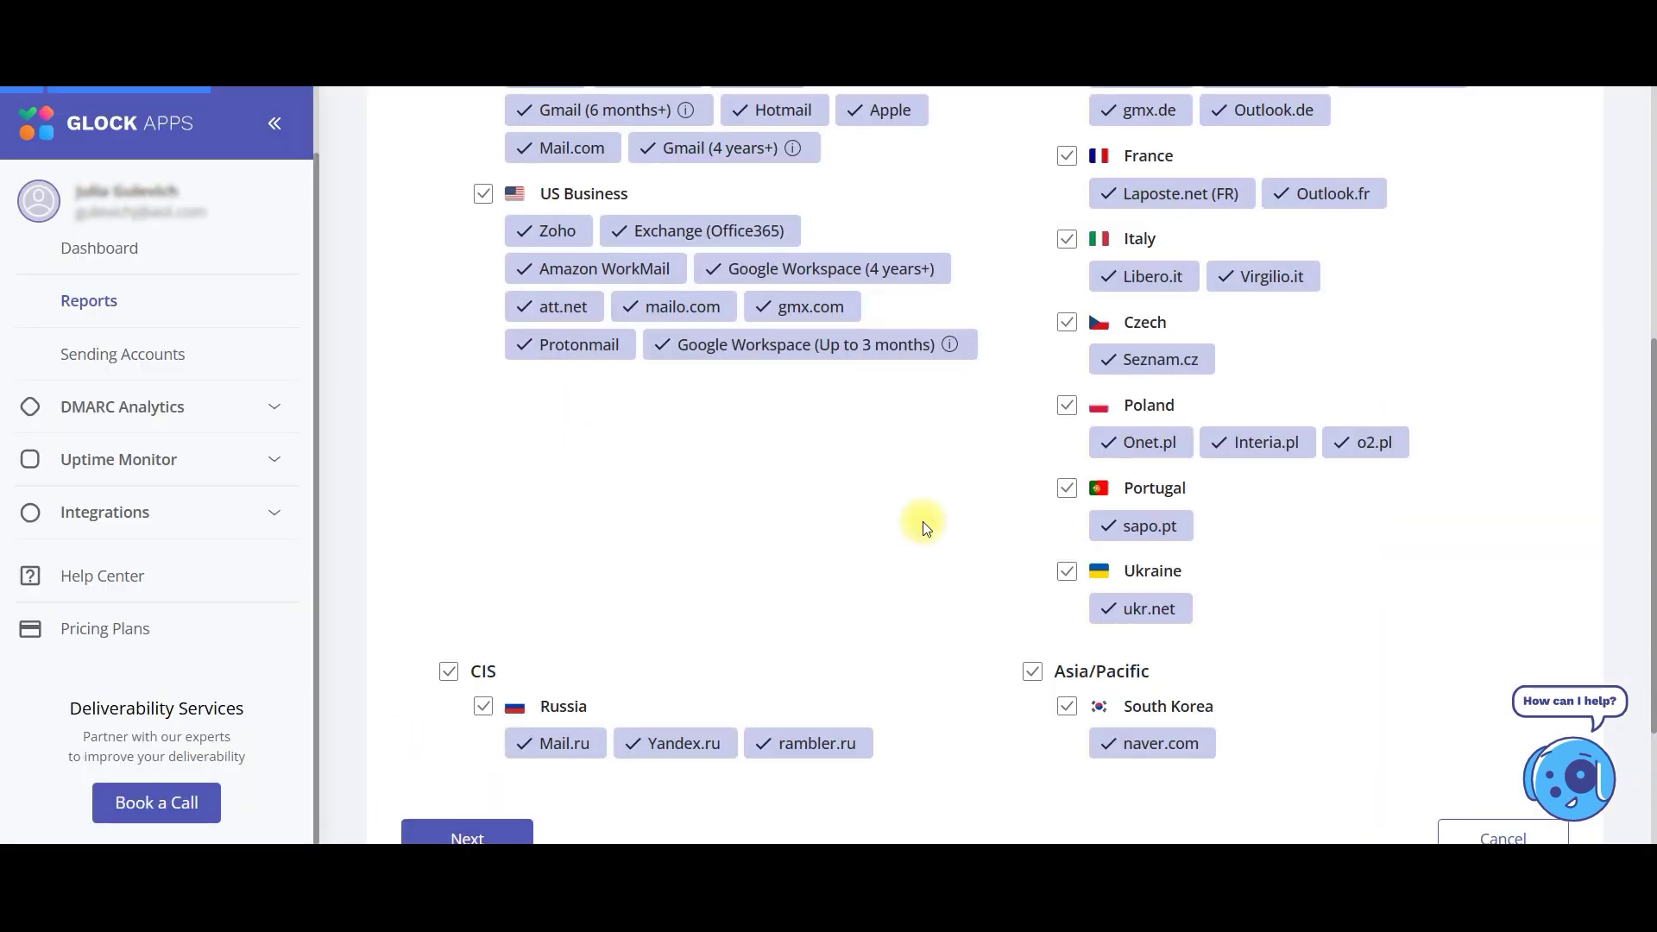
scroll(924, 521, "up", 3)
scroll(950, 525, "down", 5)
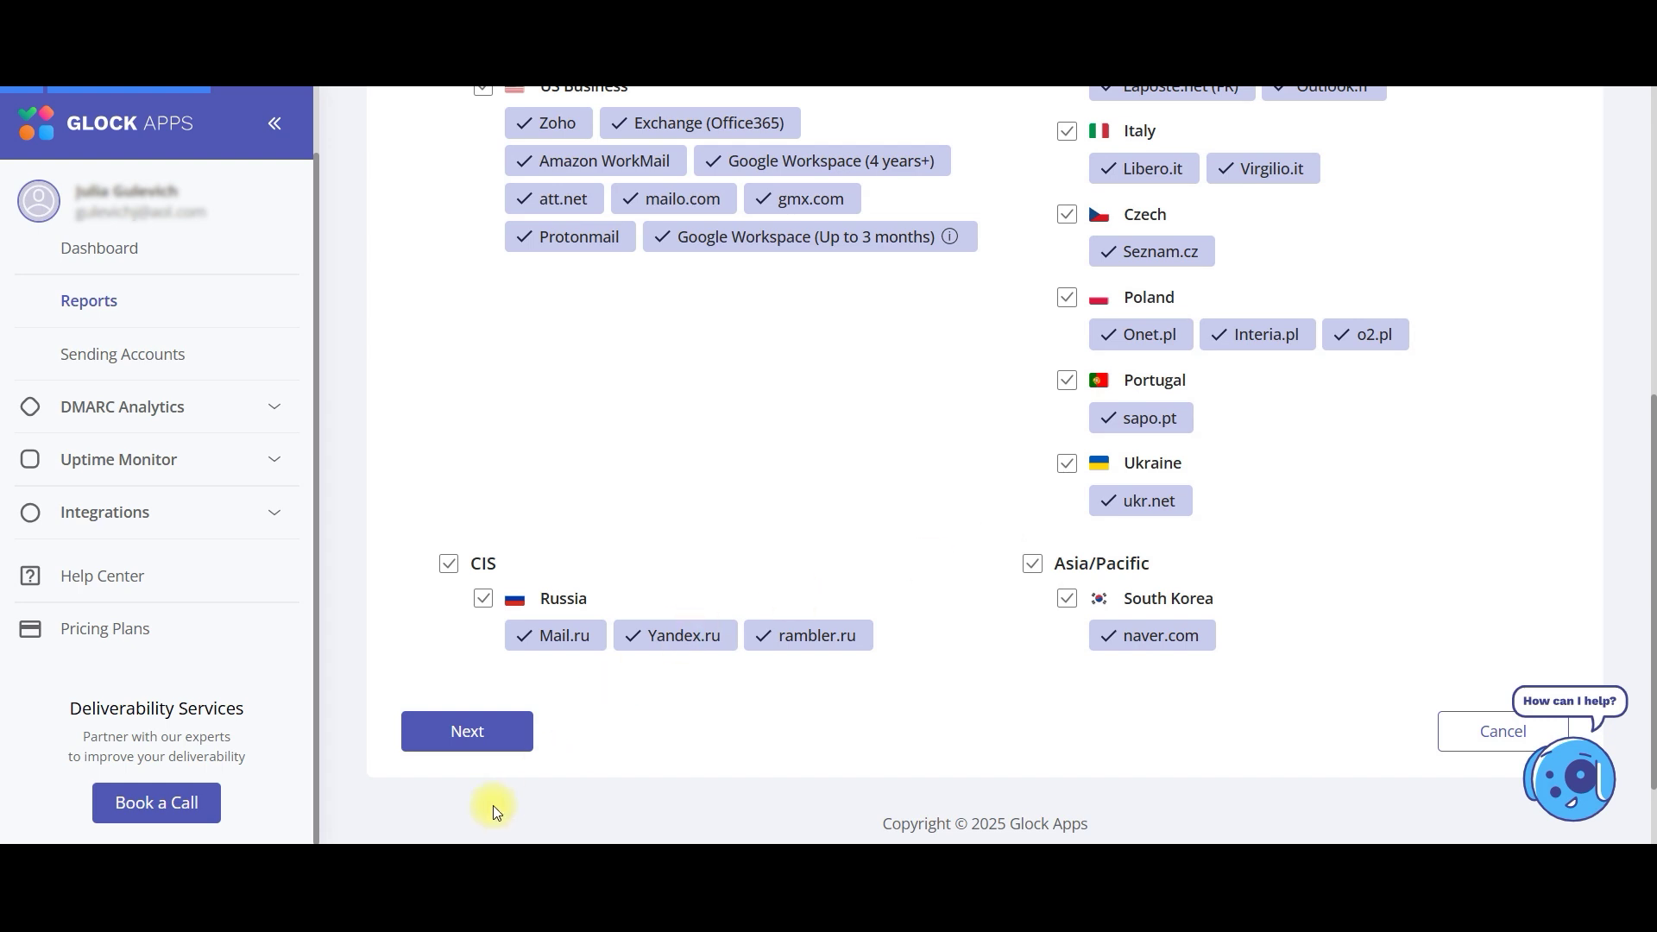
left_click(488, 731)
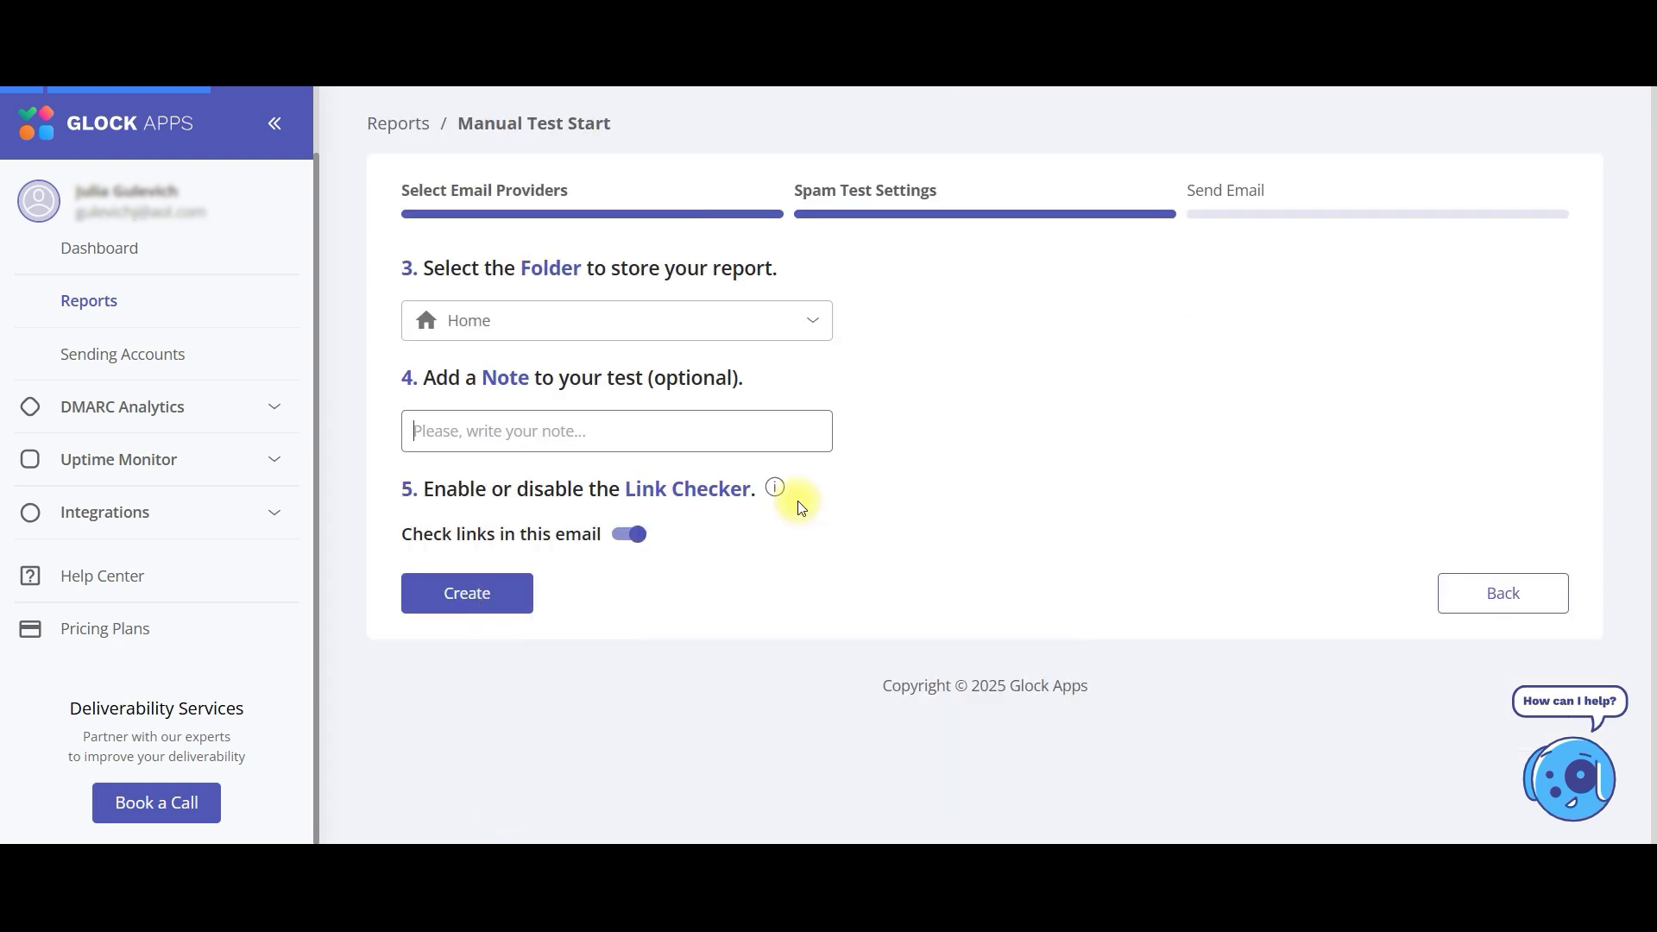
Step: Create the test in the Home folder with link checking off, then copy its test ID
left_click(814, 322)
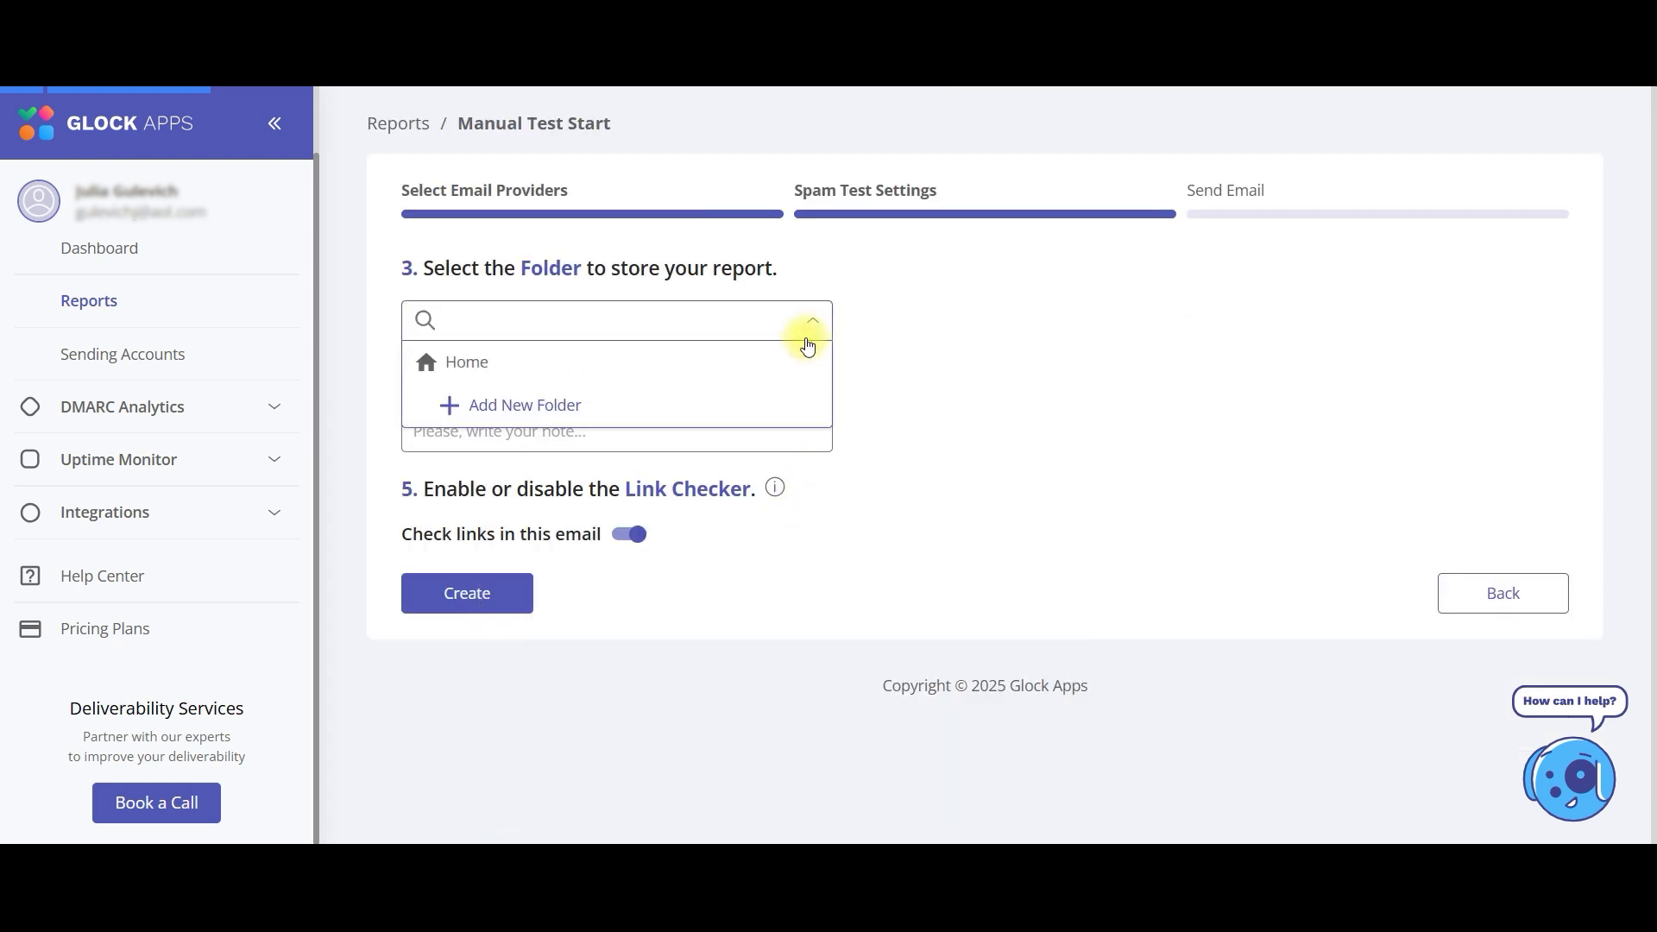
left_click(779, 438)
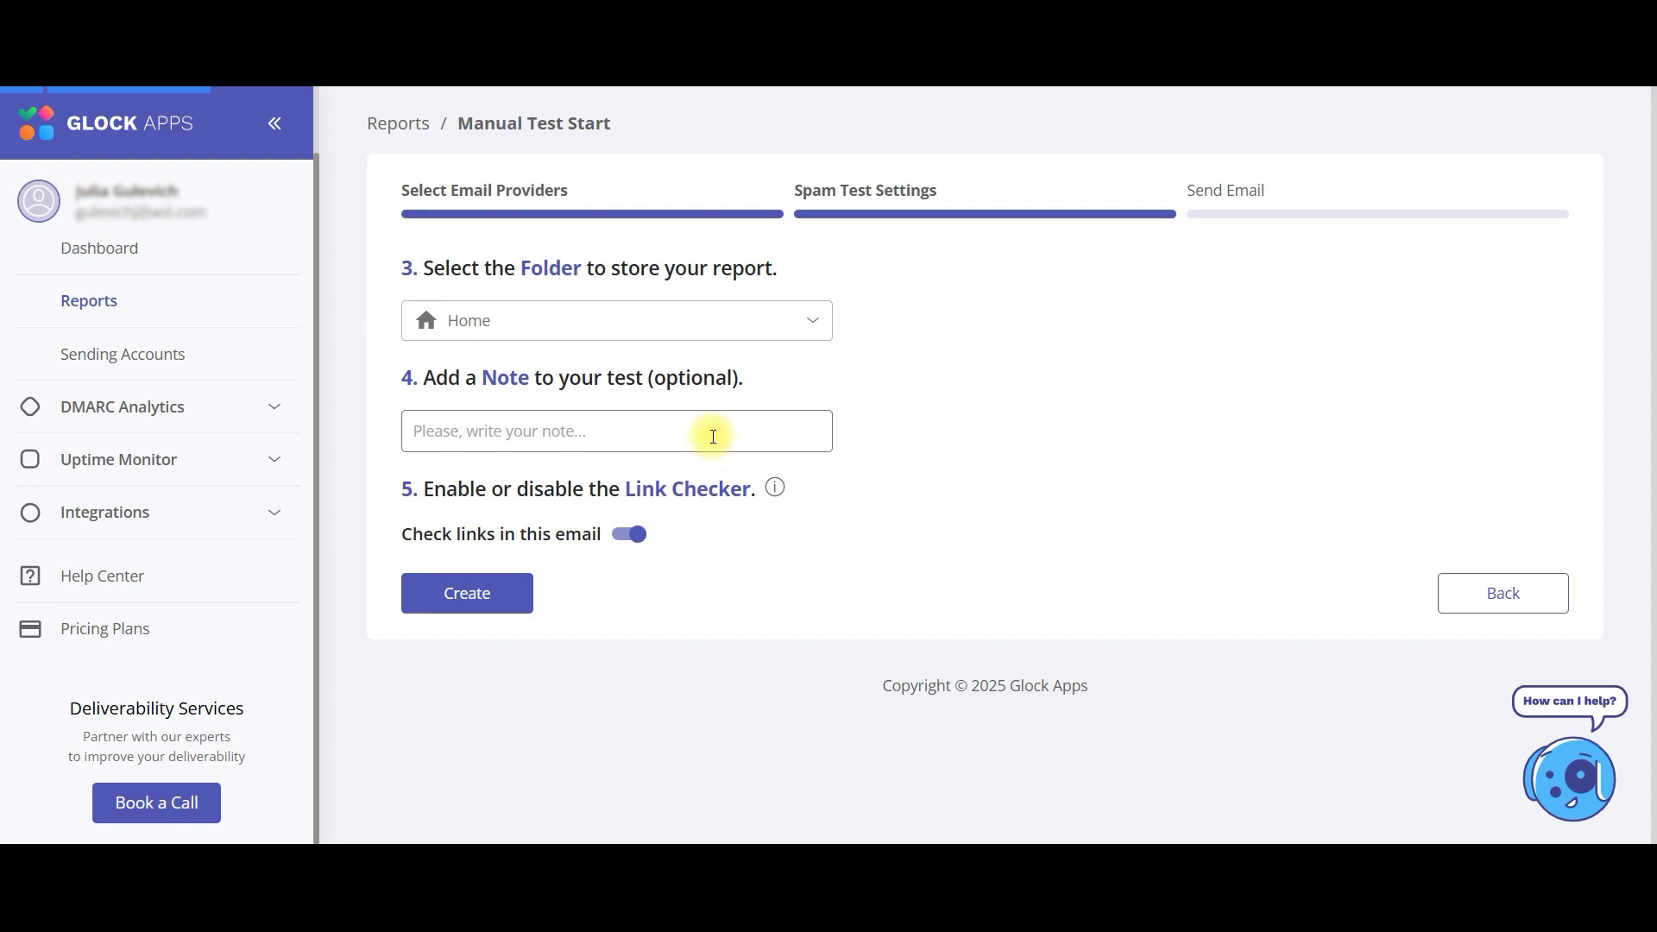
left_click(633, 535)
left_click(502, 598)
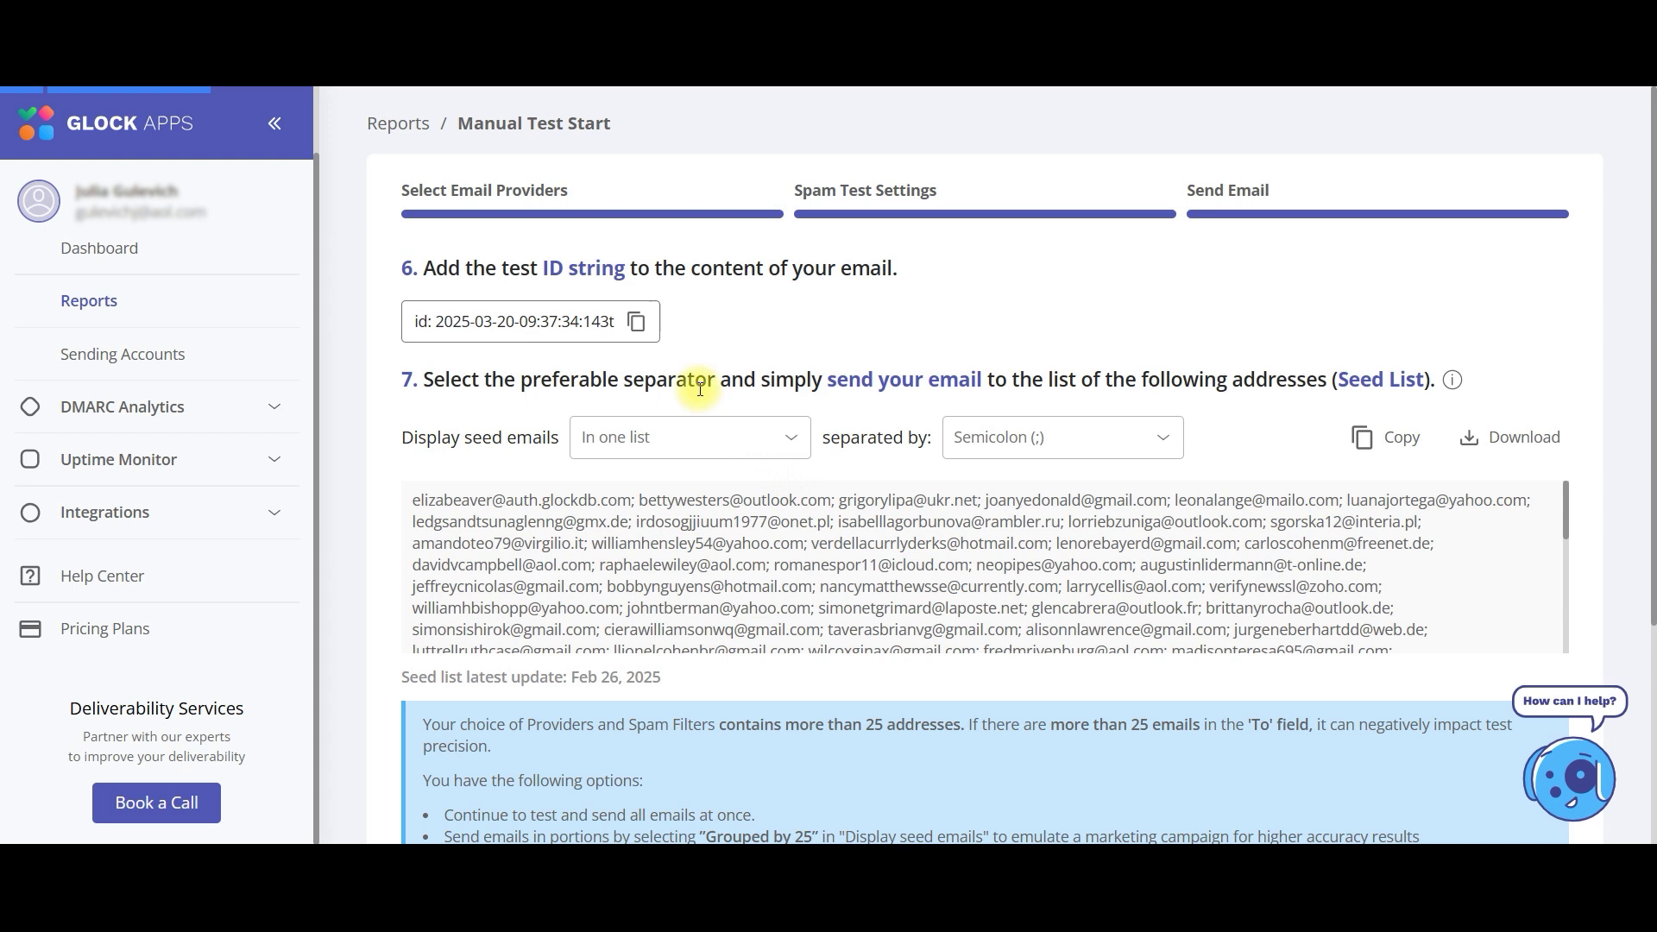
left_click(637, 326)
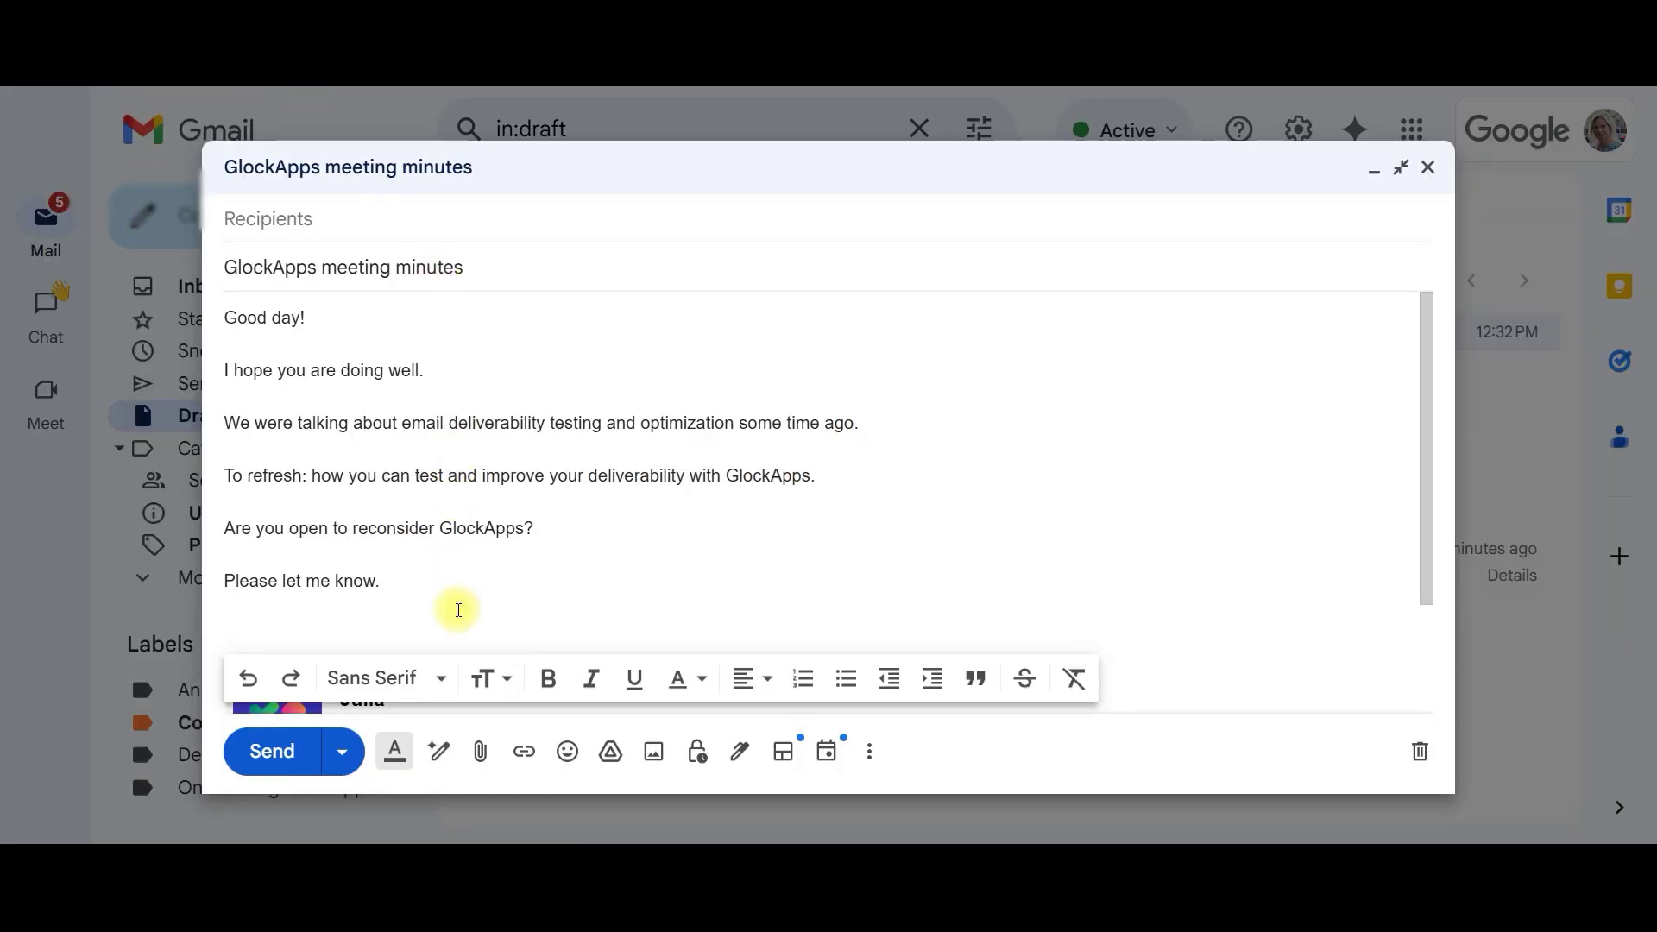
key("Return")
key("Return")
type("id: 2025-03-20-09:37:34:143t")
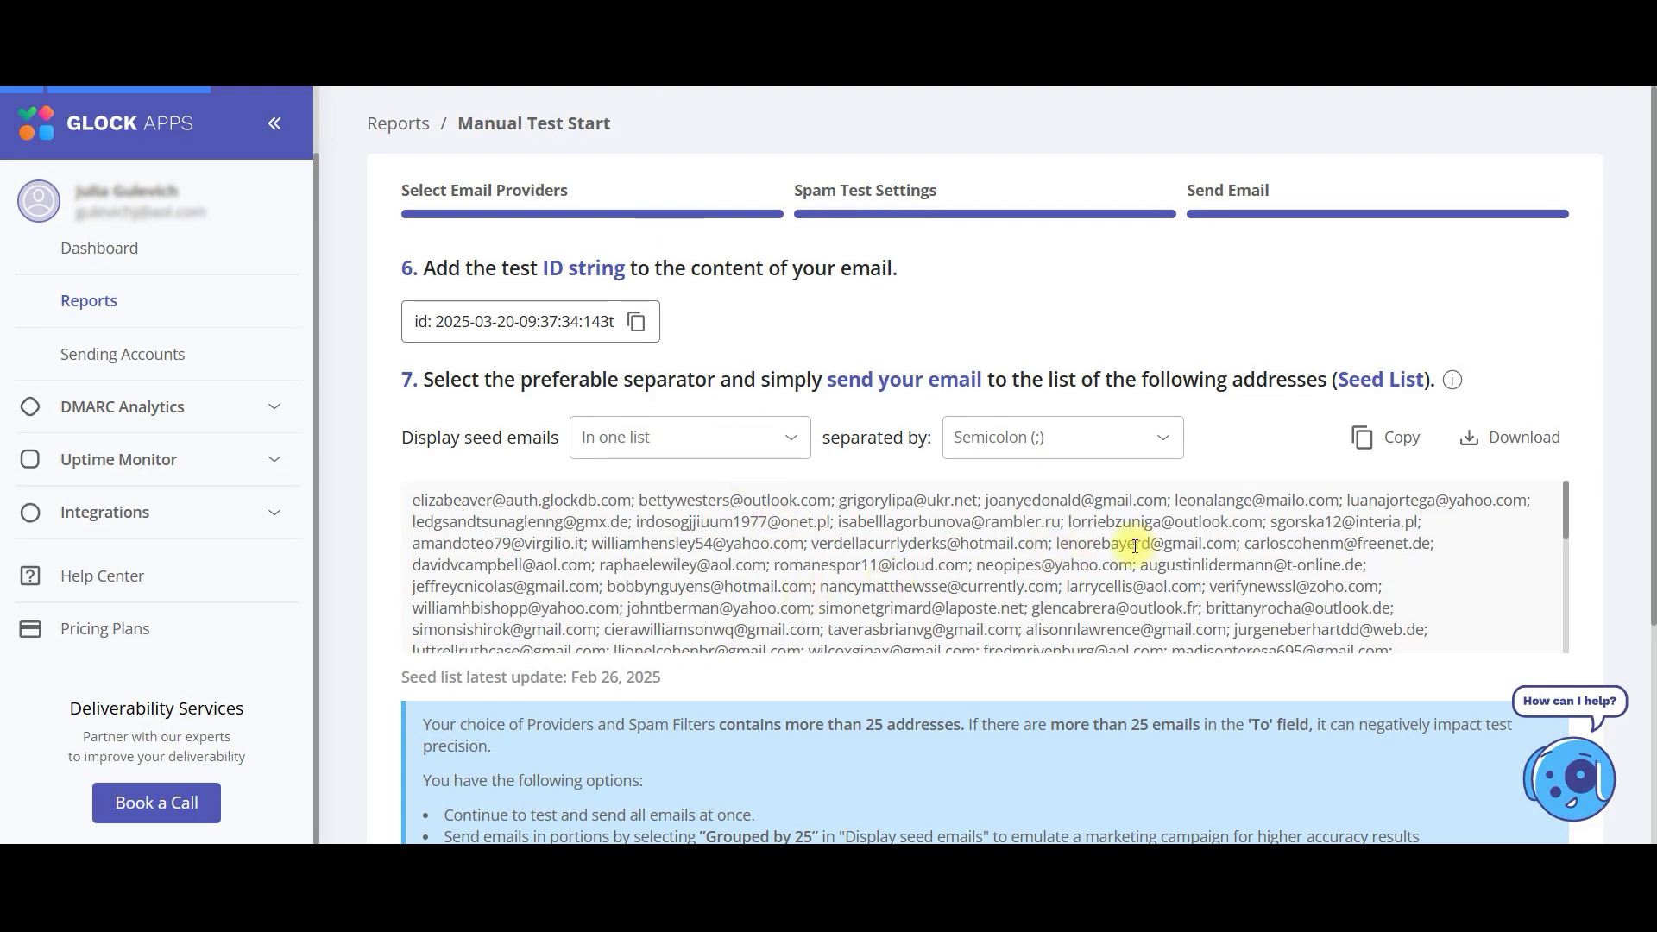
Step: Keep Semicolon (;) as the seed separator and review the seed display options
left_click(1166, 442)
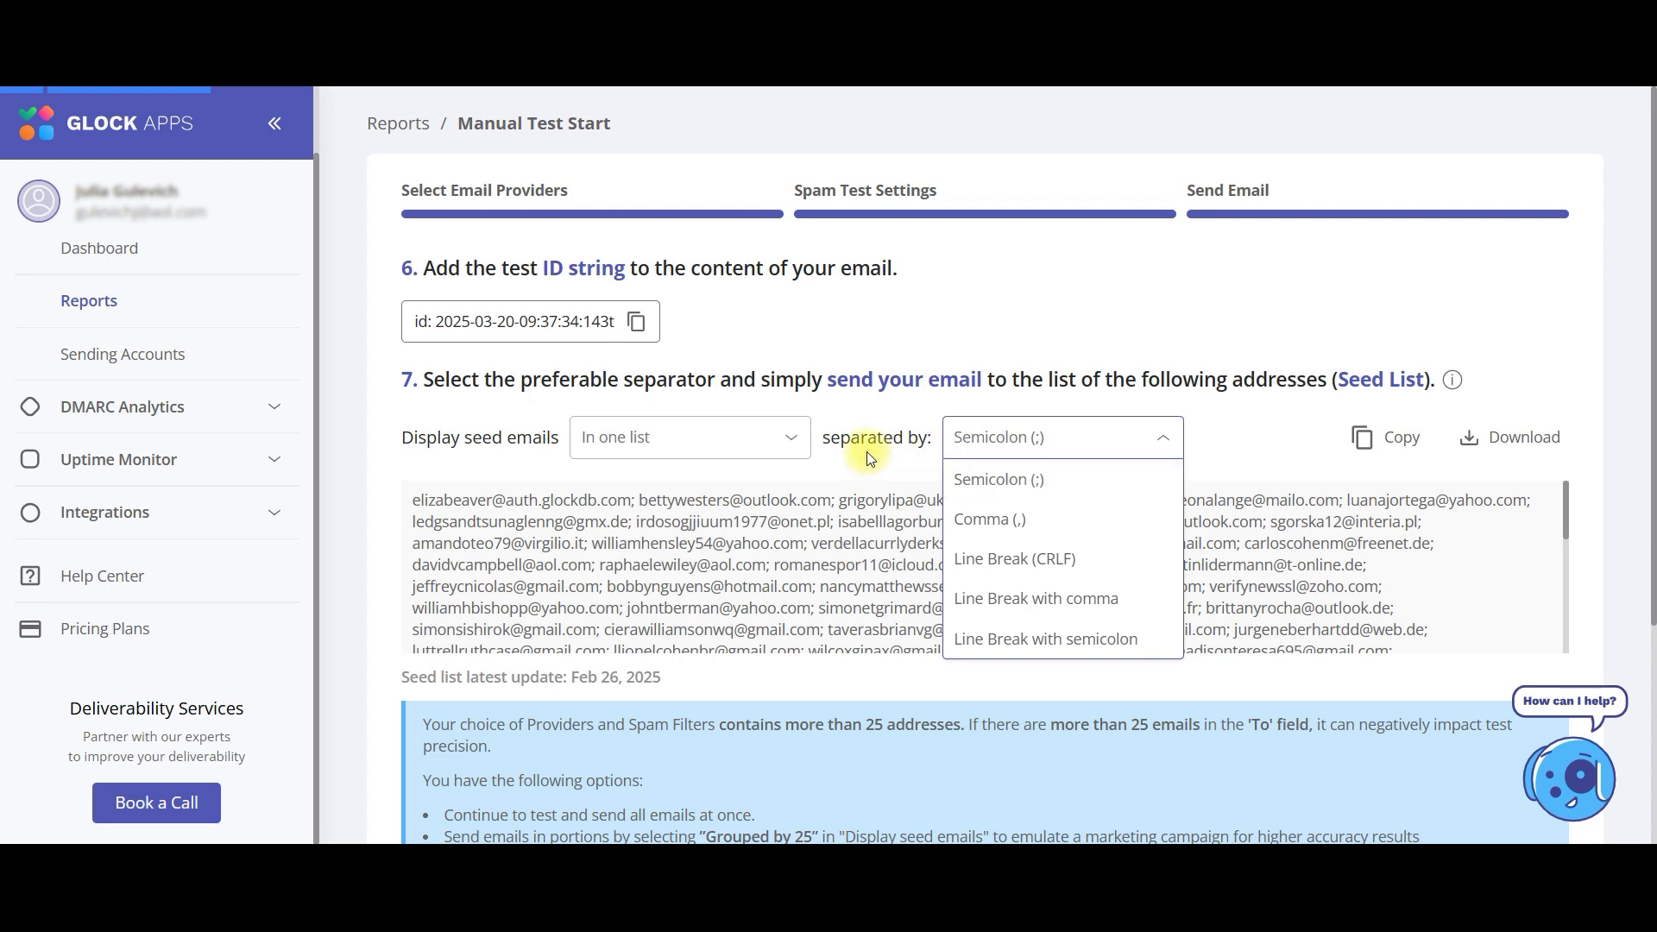
left_click(831, 460)
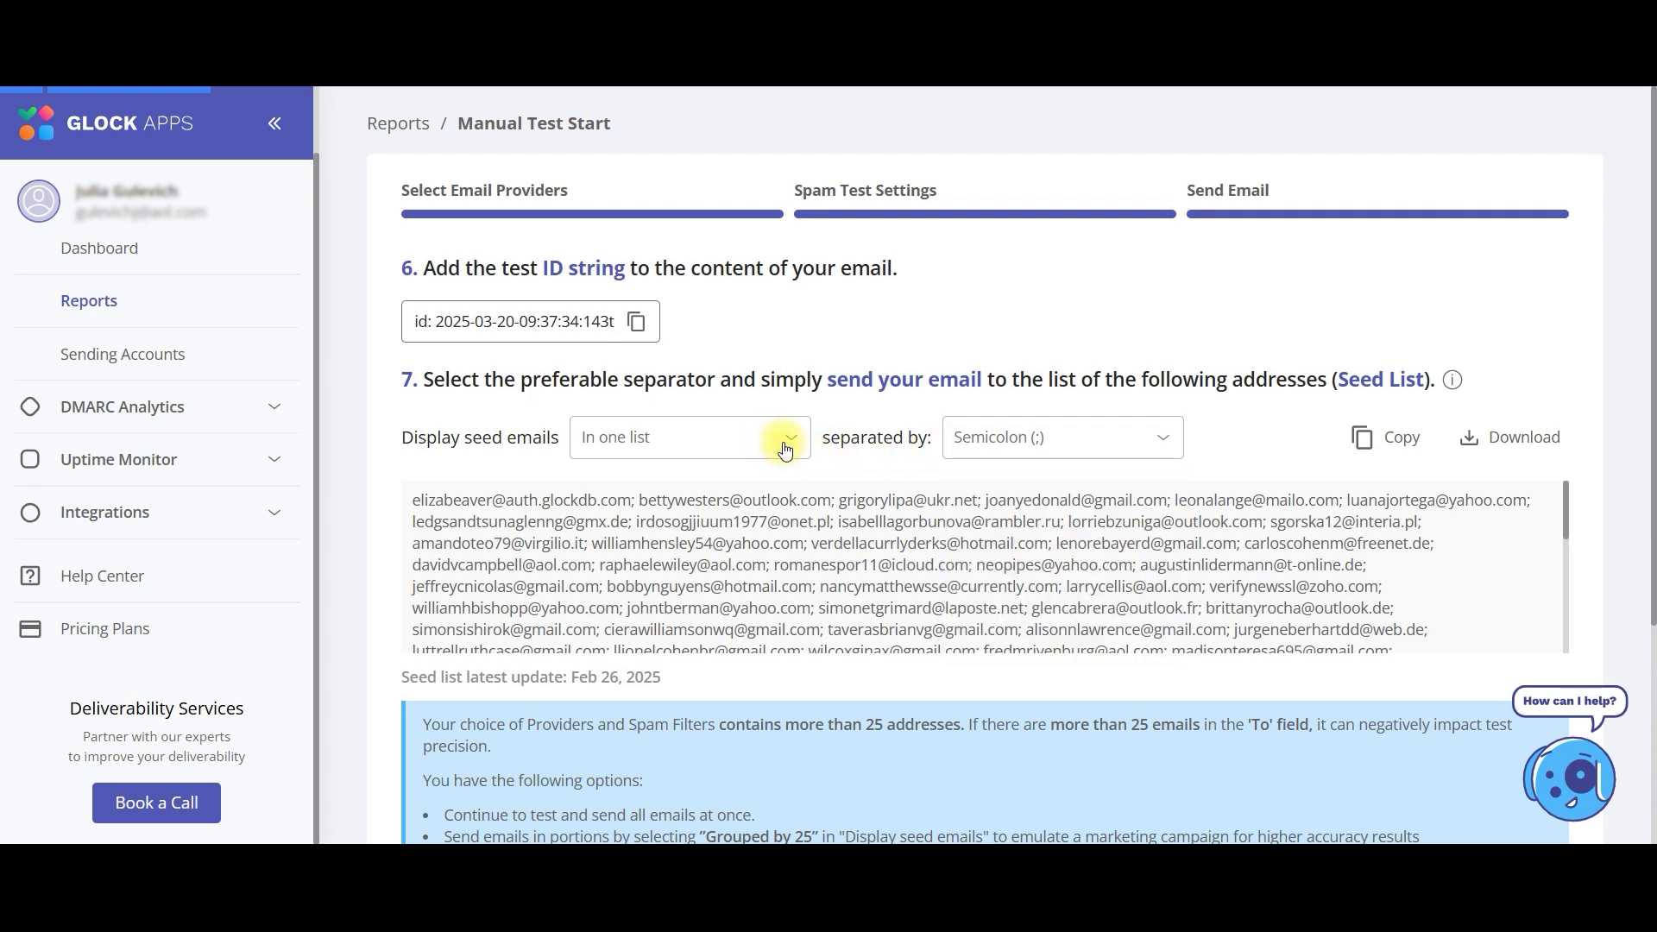
left_click(786, 448)
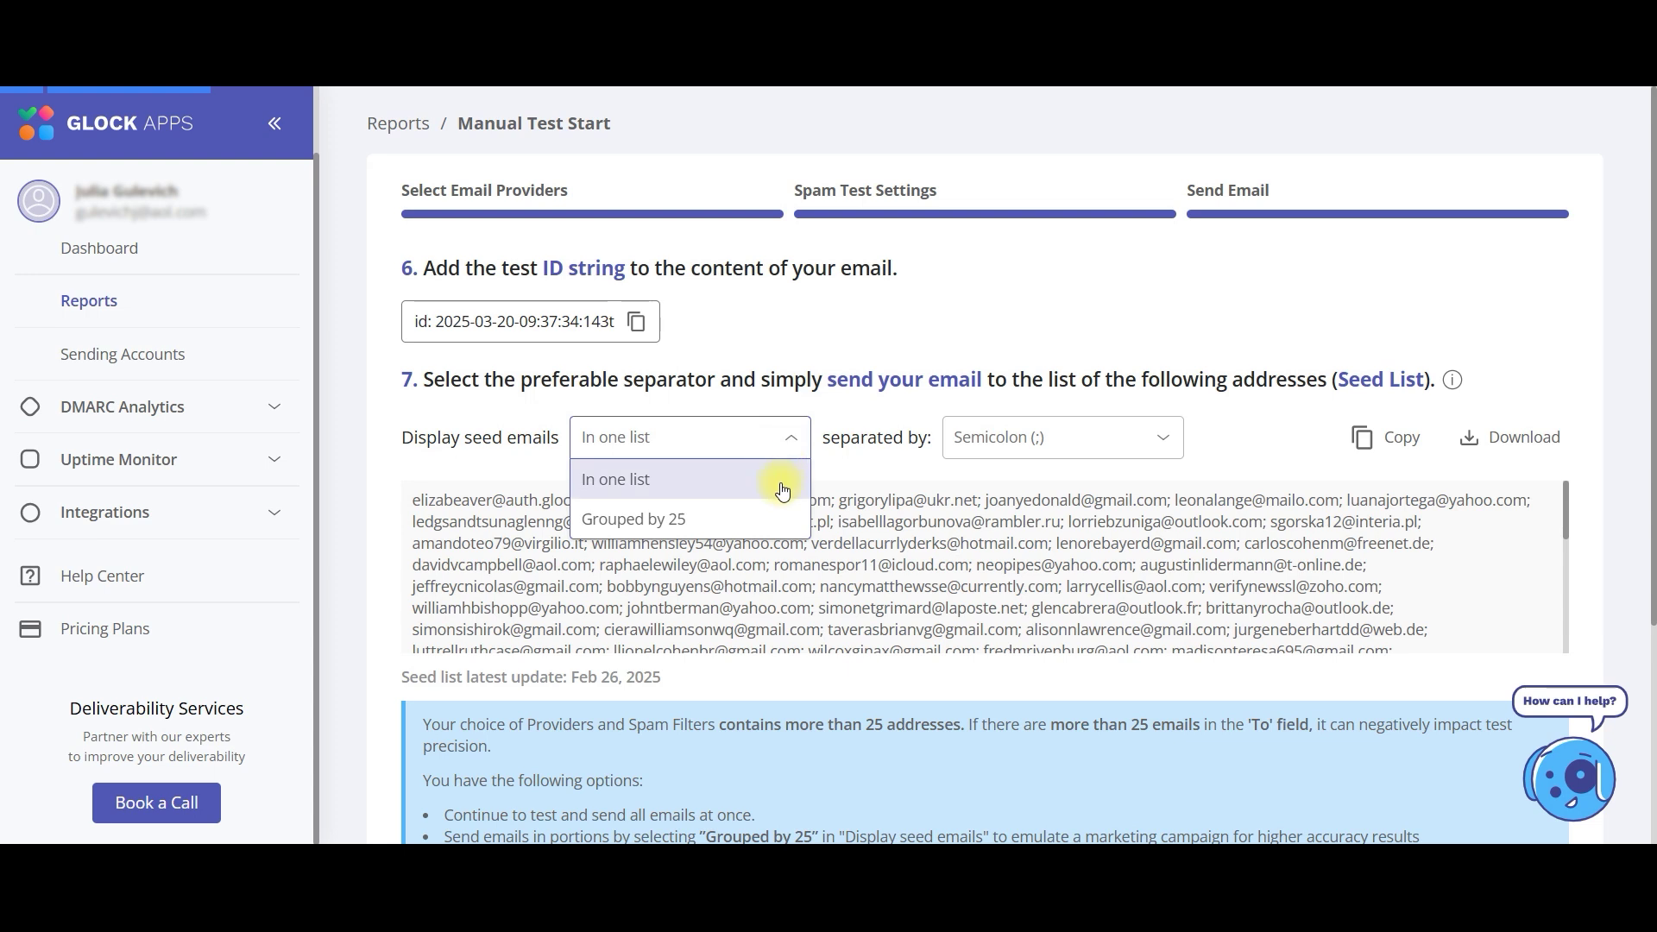
Step: Show the seed emails in one list and copy the entire combined seed list
left_click(777, 519)
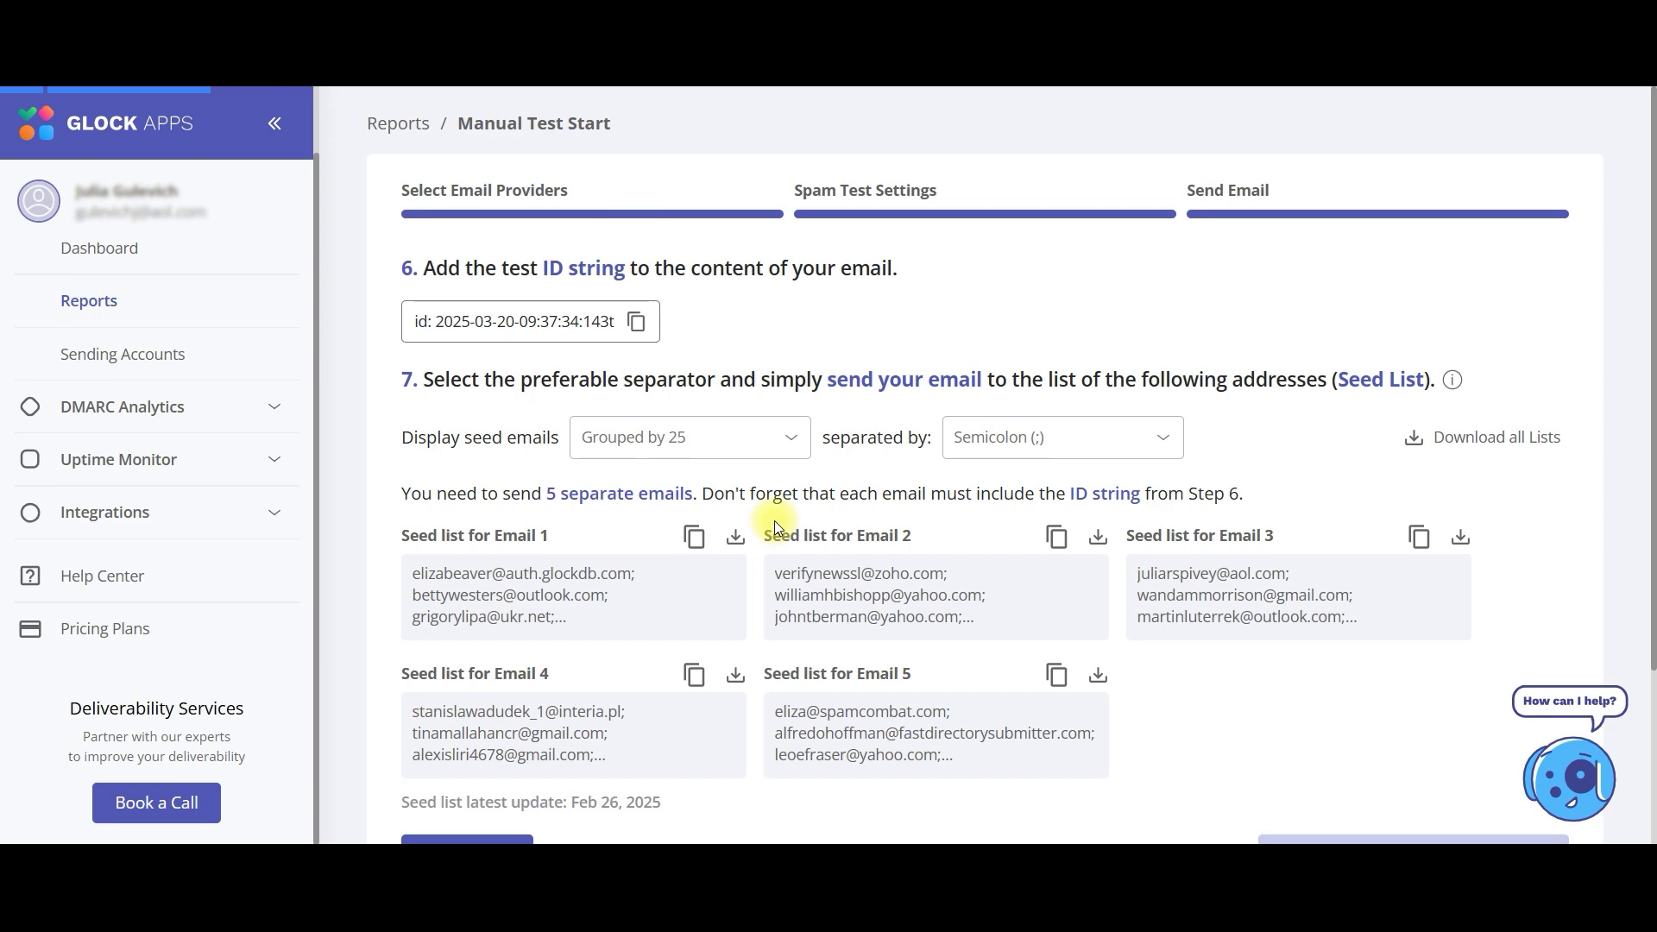
left_click(793, 438)
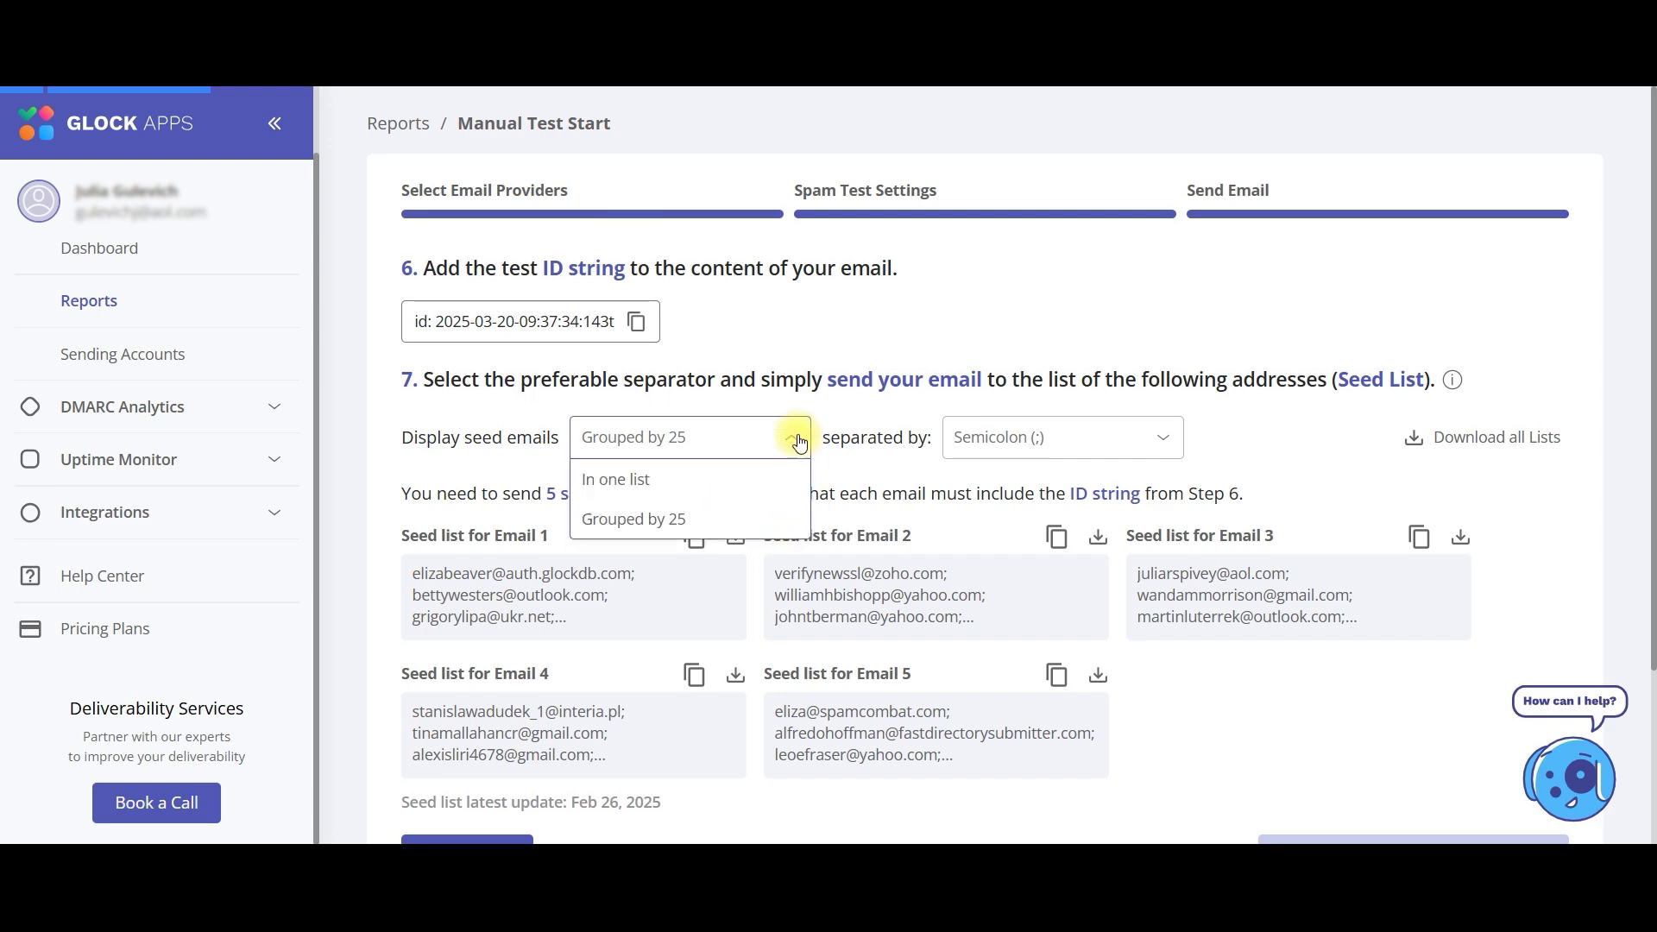
left_click(784, 475)
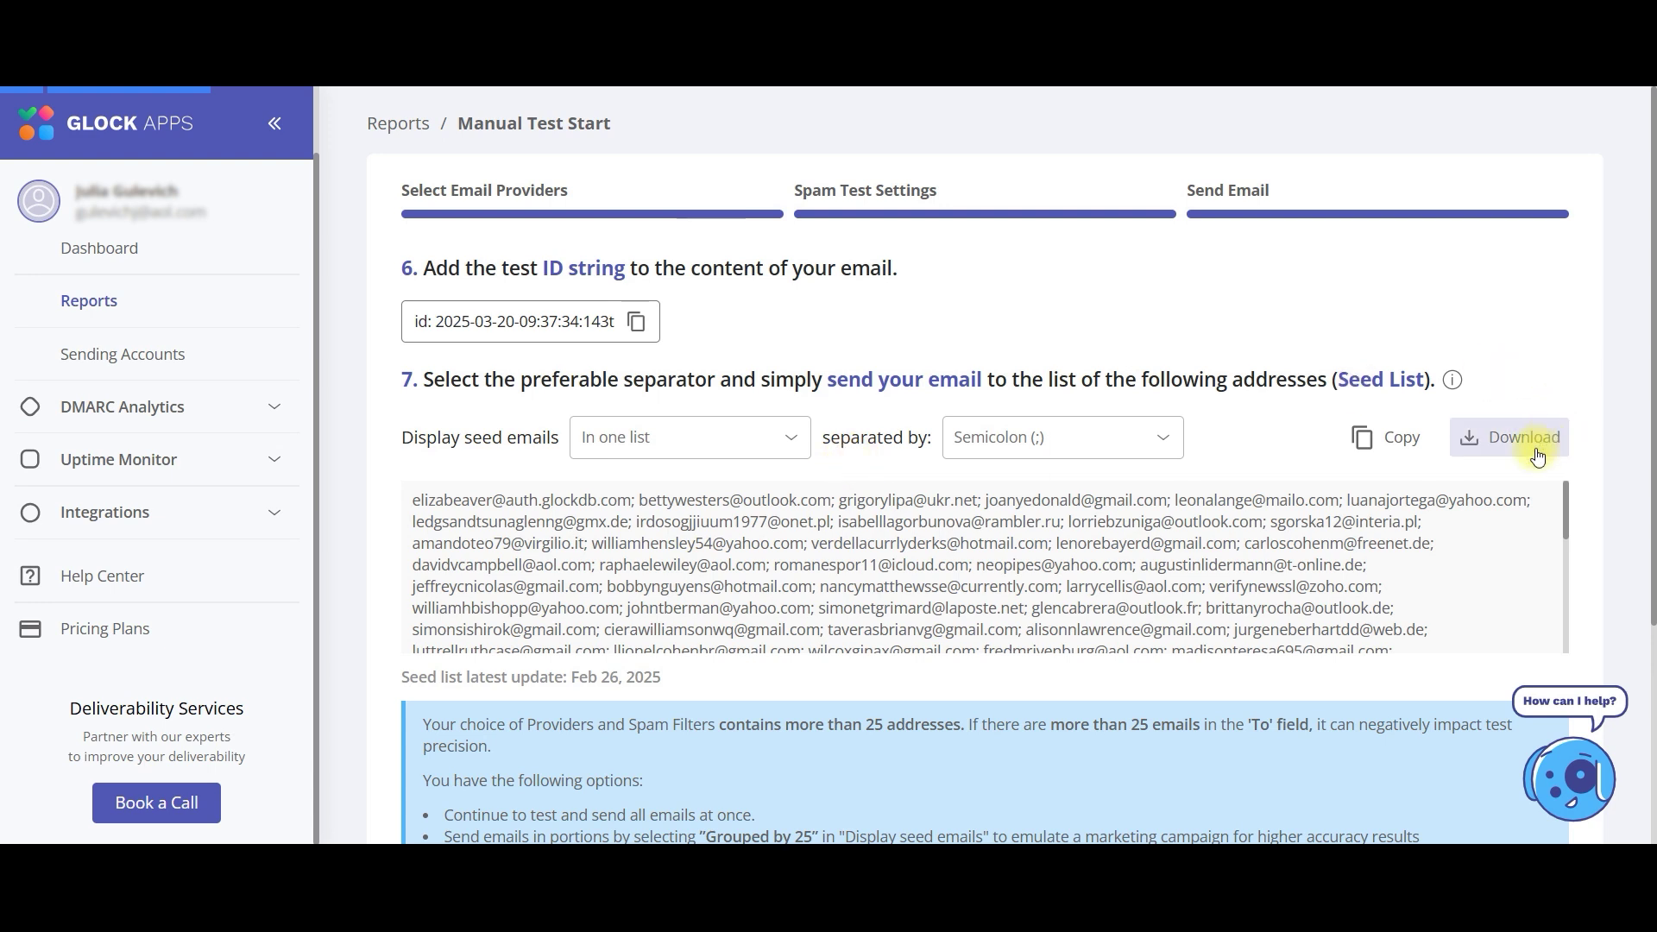
left_click(790, 447)
left_click(766, 516)
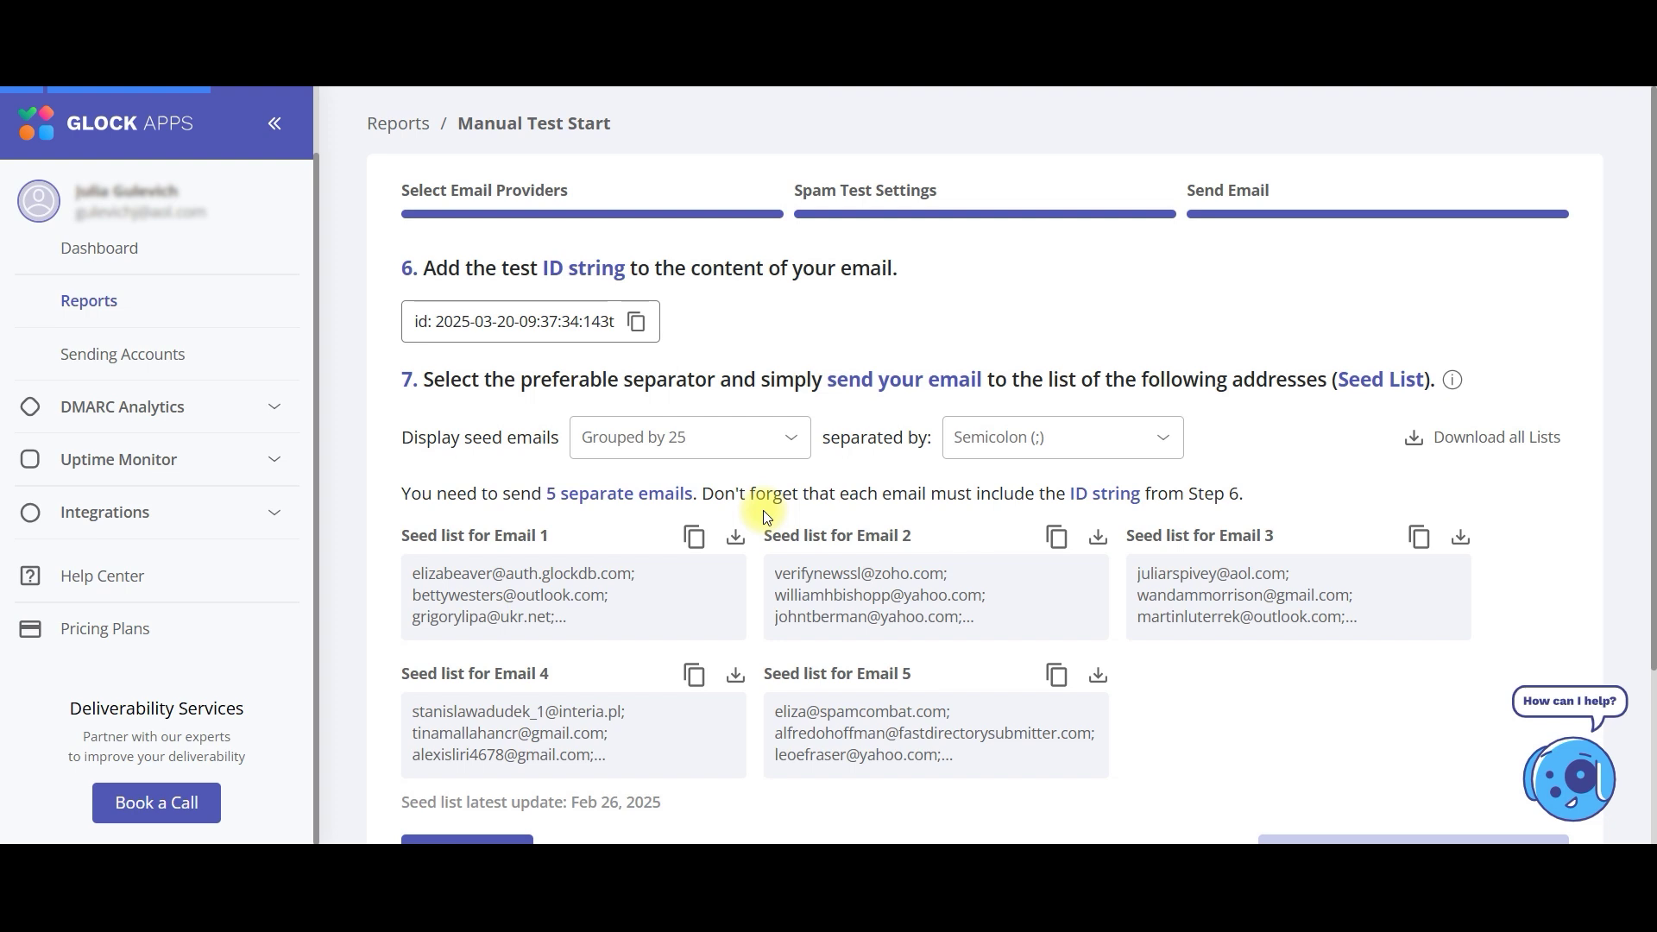
mouse_move(935, 595)
left_click(694, 536)
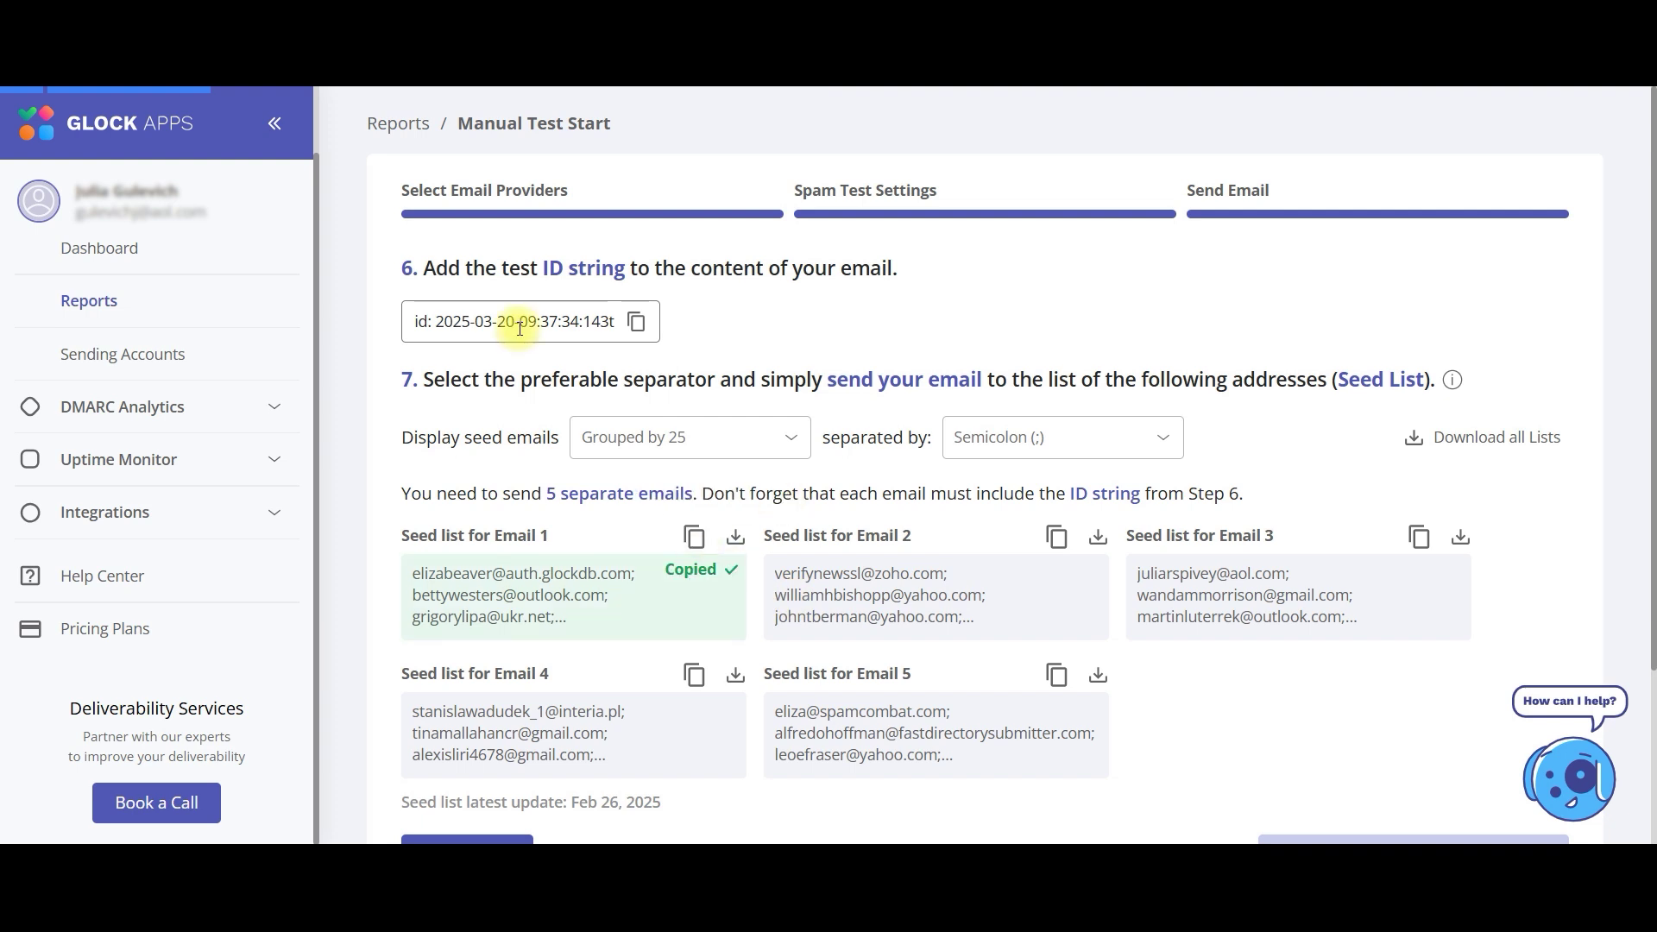
left_click(795, 440)
left_click(709, 474)
left_click(1362, 454)
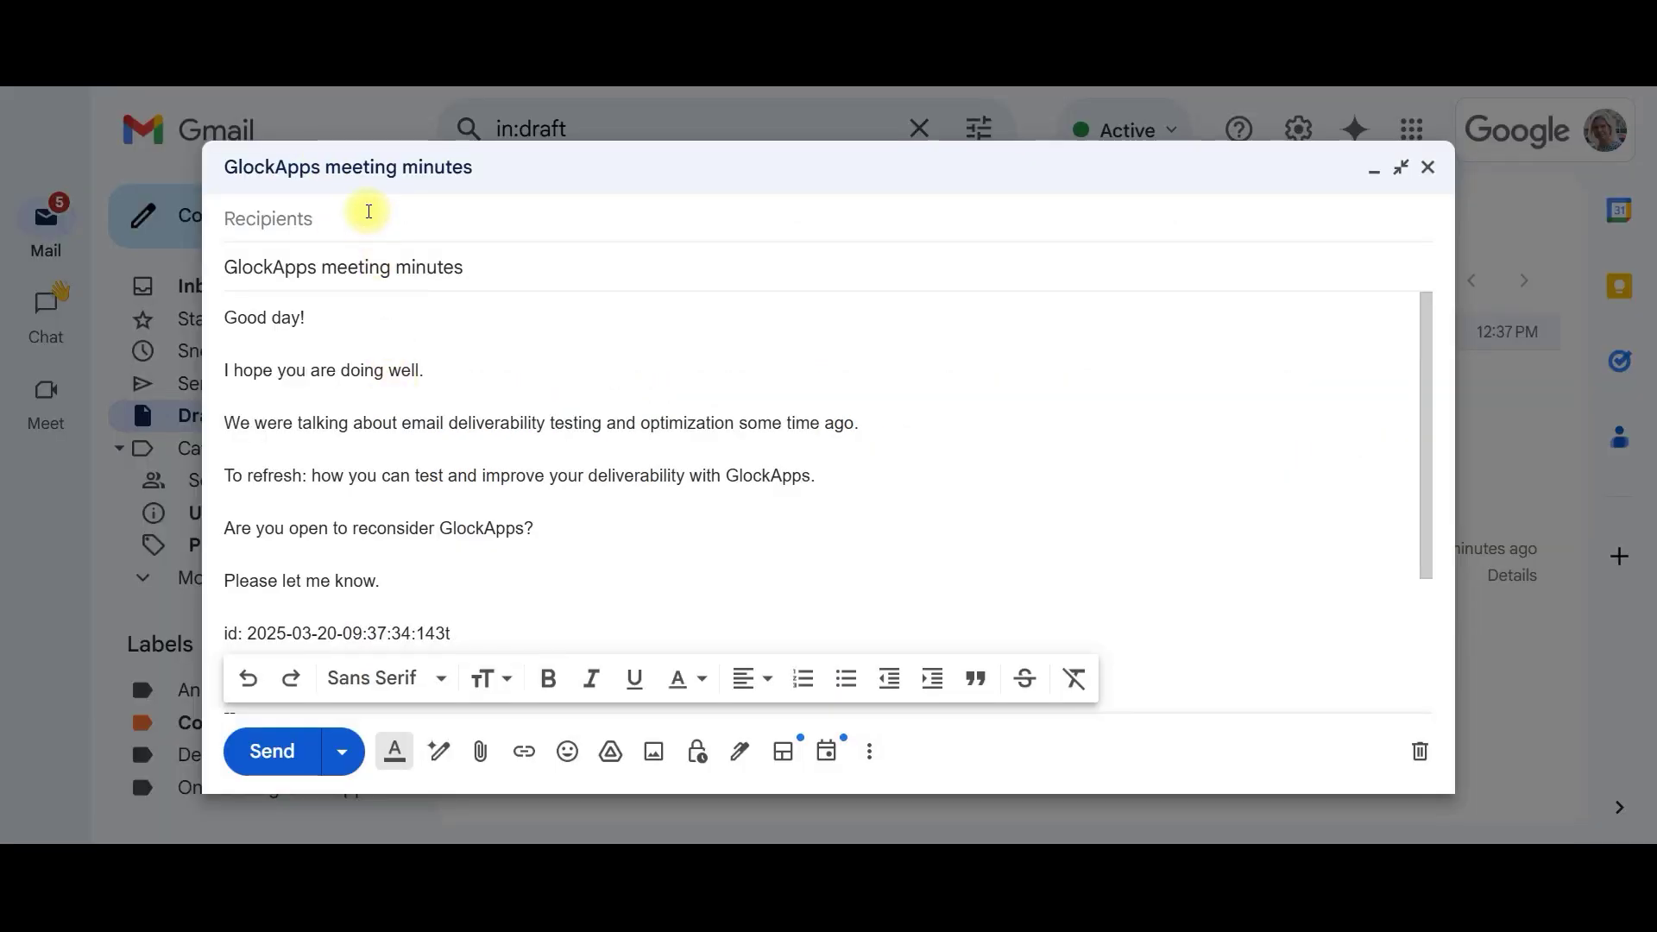
Step: Paste the seed addresses into the Gmail draft's To field and send it
left_click(369, 211)
key("ctrl+v")
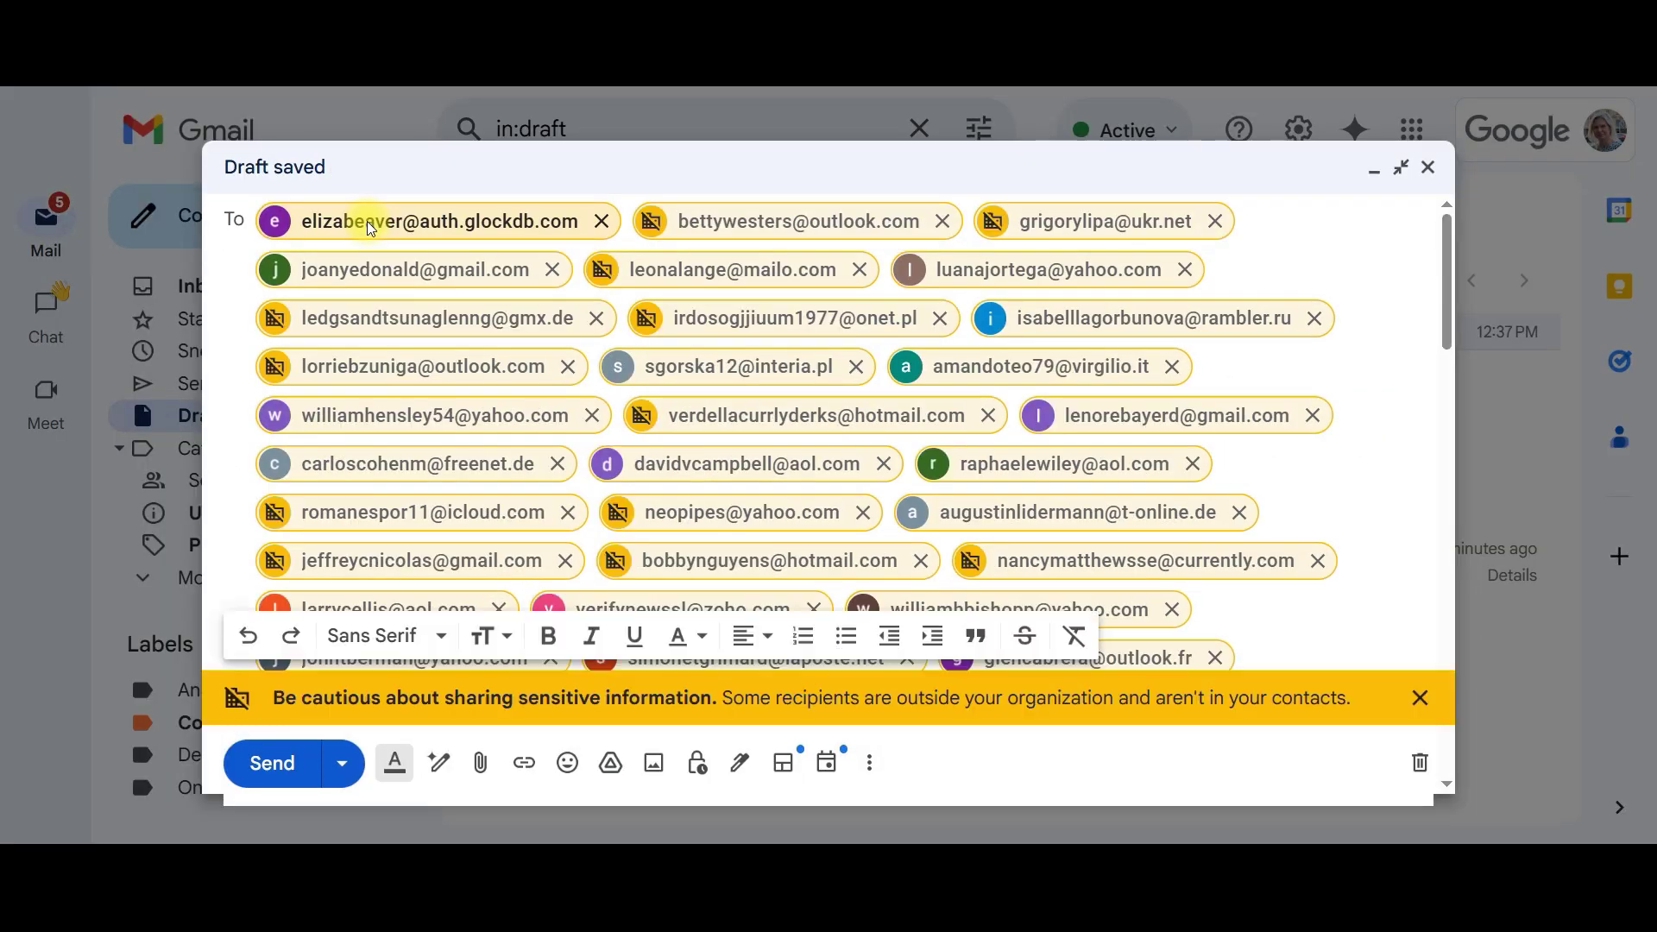
left_click(272, 763)
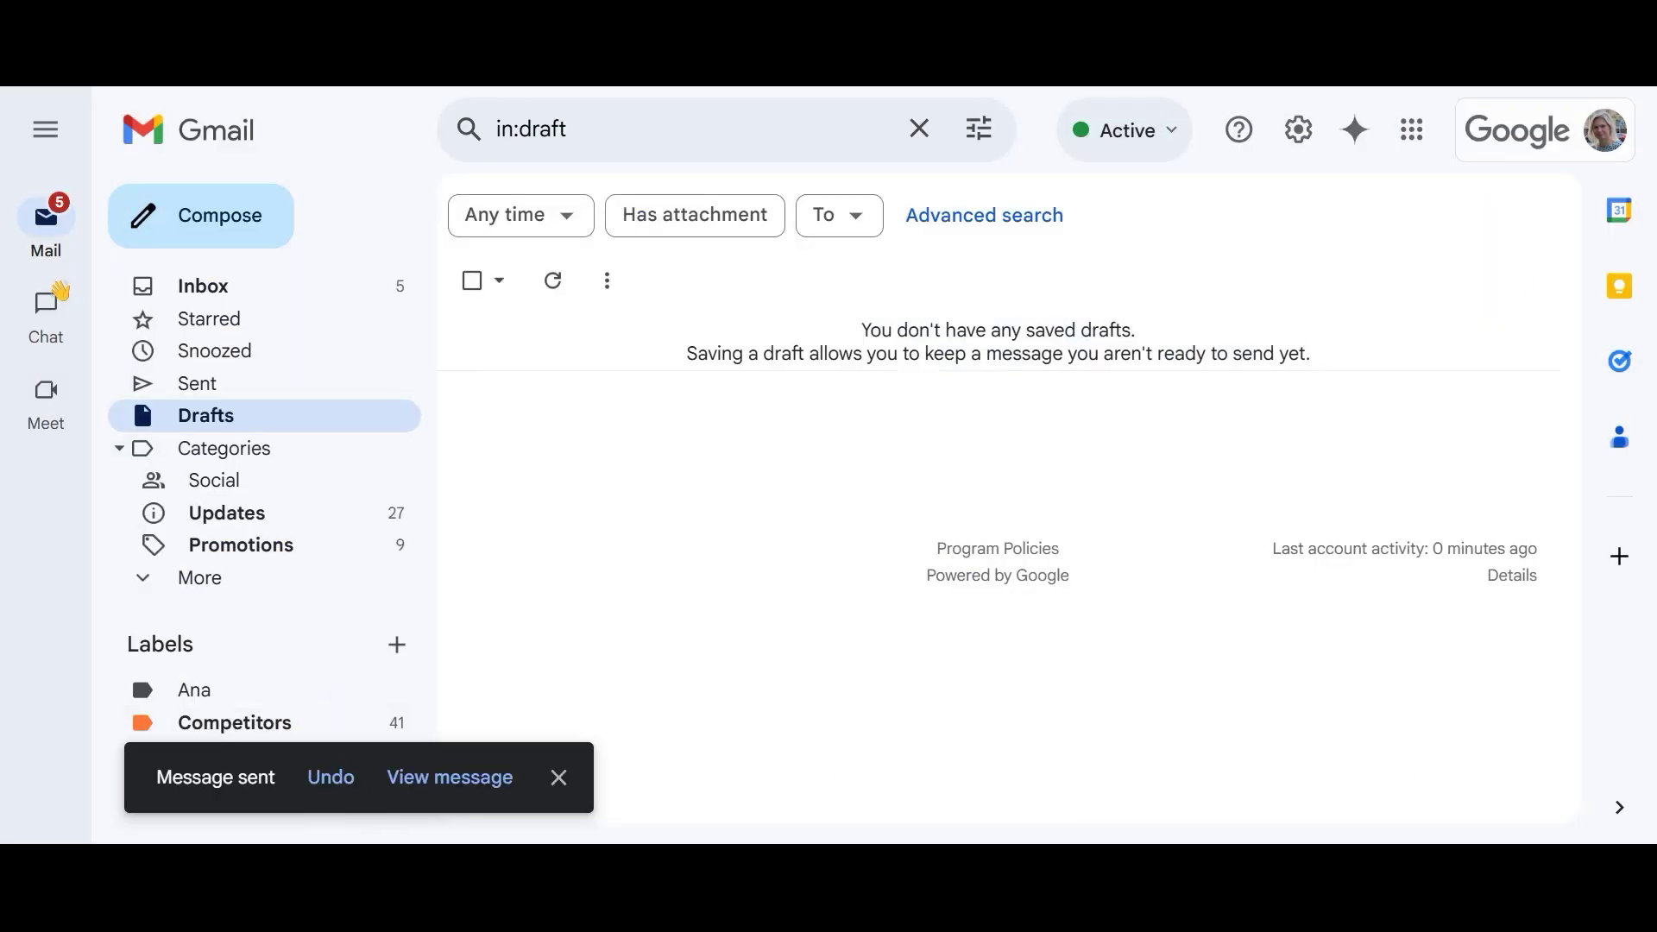
scroll(594, 709, "down", 4)
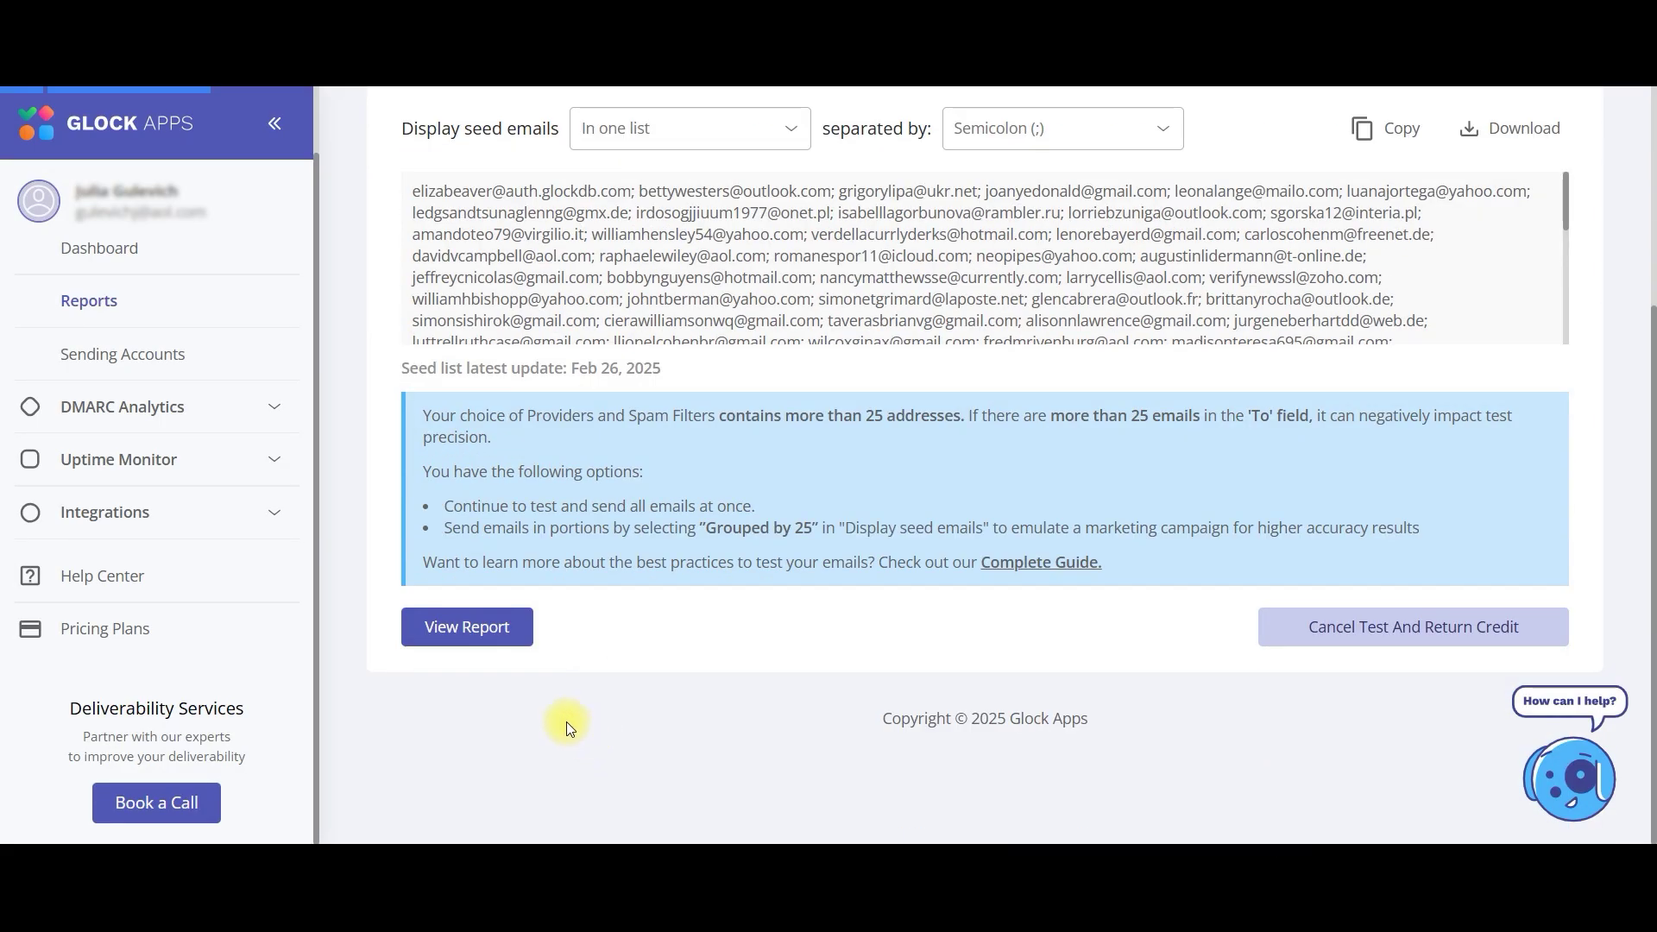
Step: Open the test report showing 59.6% inbox, 0.9% tabs, 30.7% spam, 8.8% missing
left_click(499, 631)
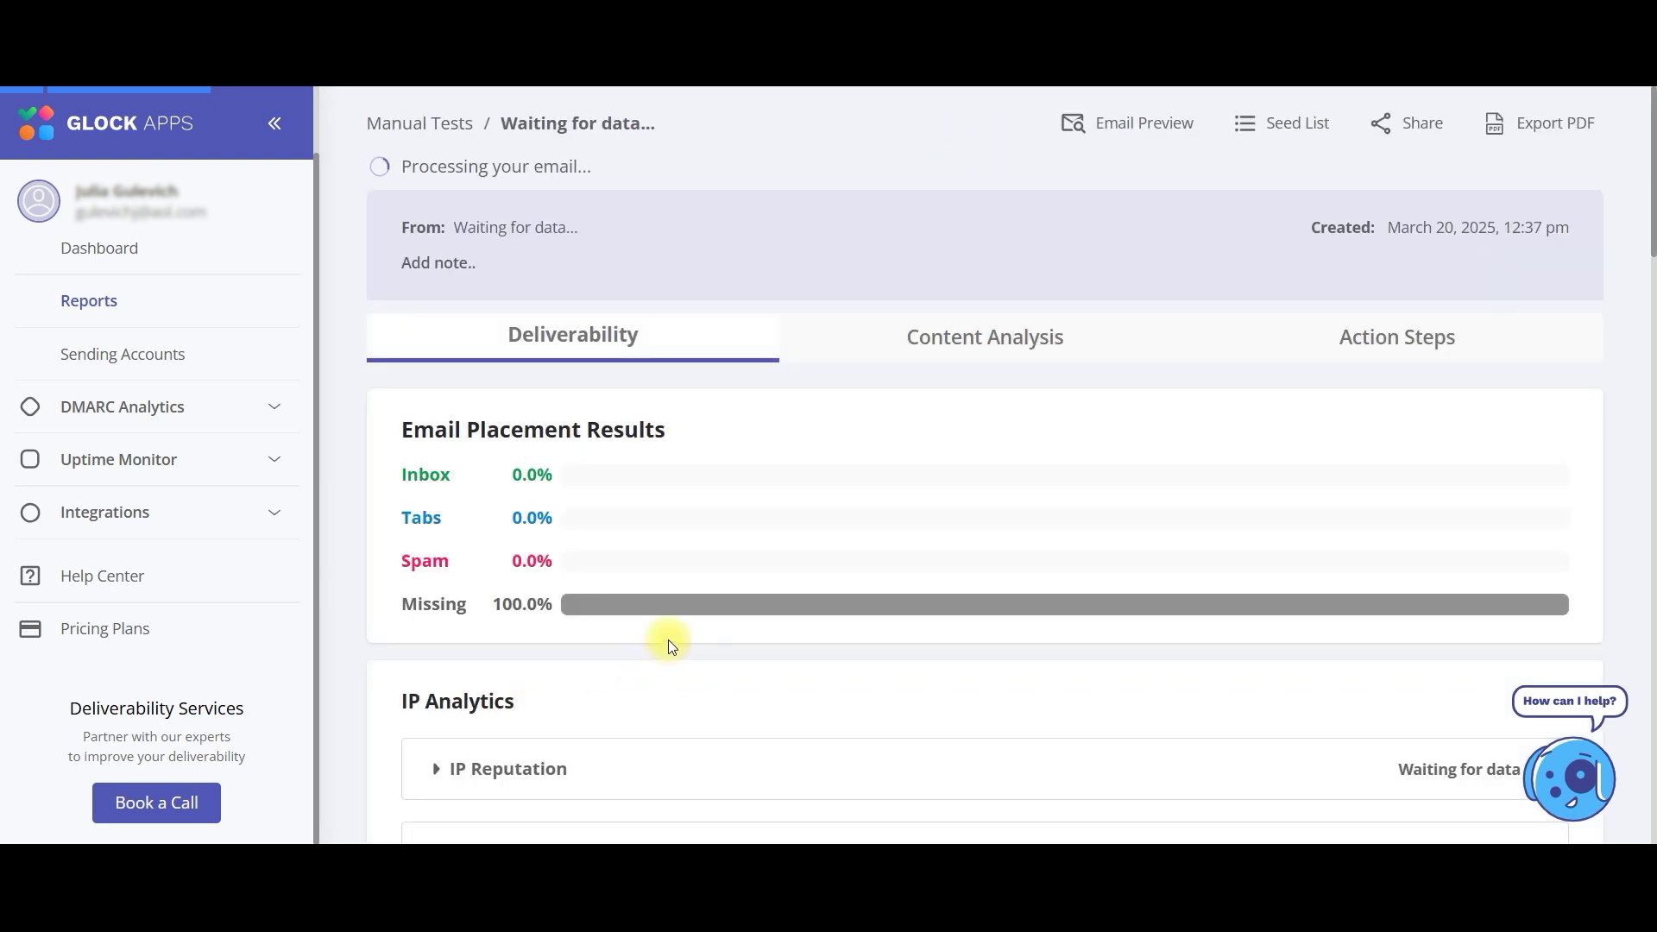
scroll(638, 652, "down", 2)
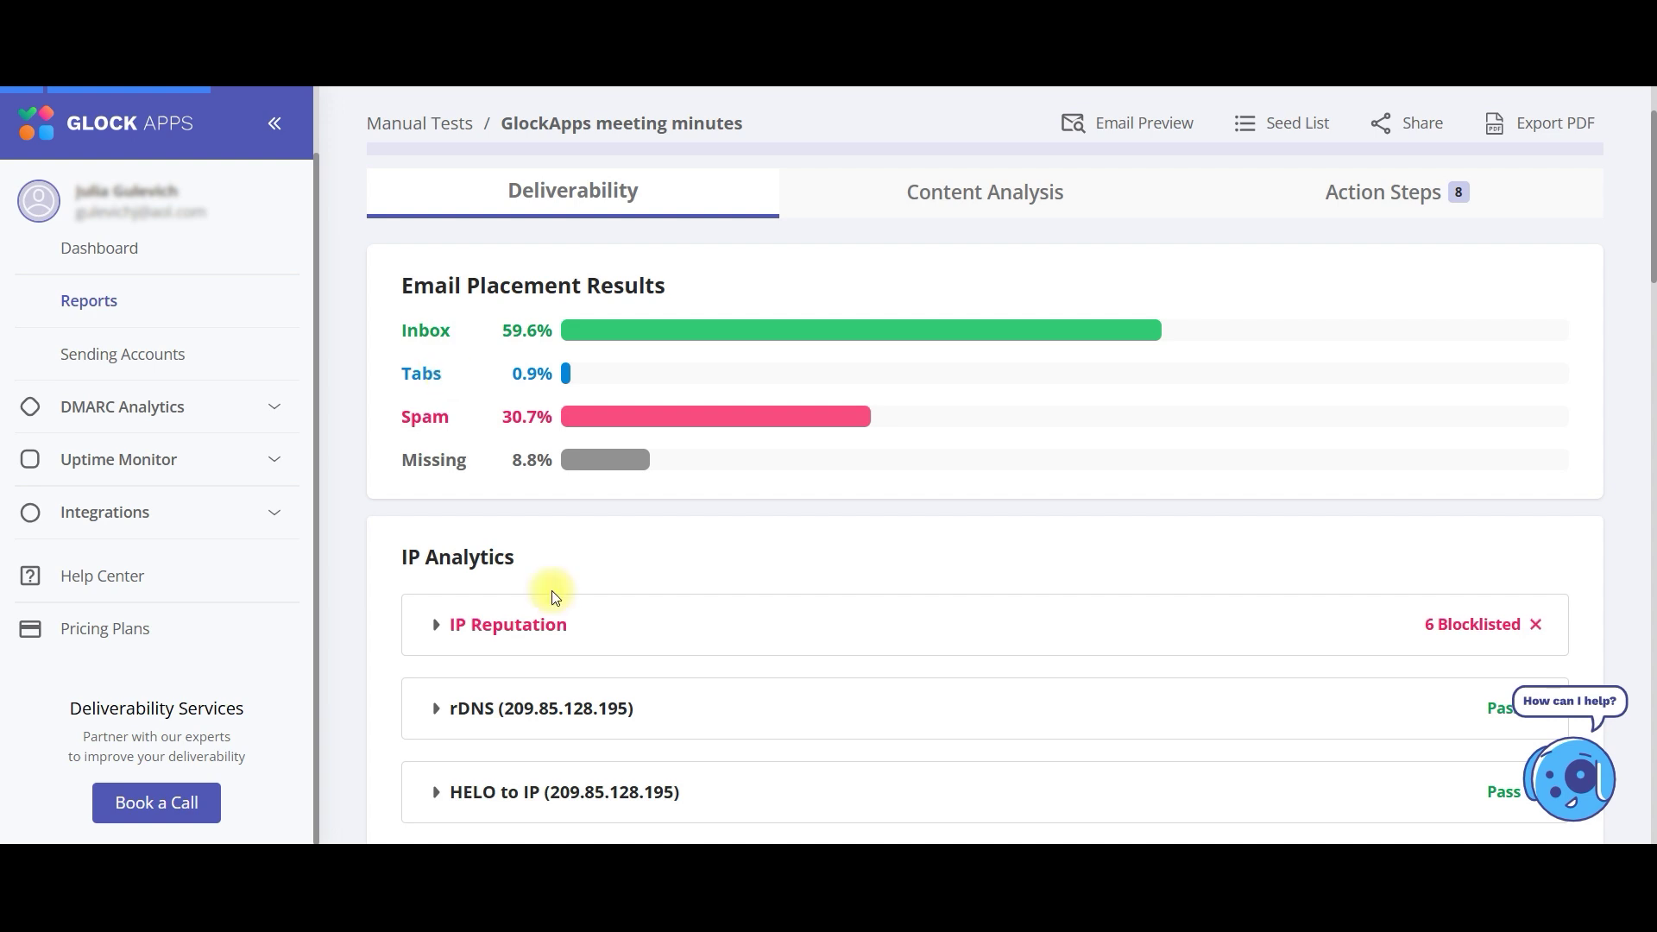
Step: Expand the Barracuda spam filter and Spam Assassin rule details
scroll(548, 587, "down", 2)
scroll(541, 581, "down", 4)
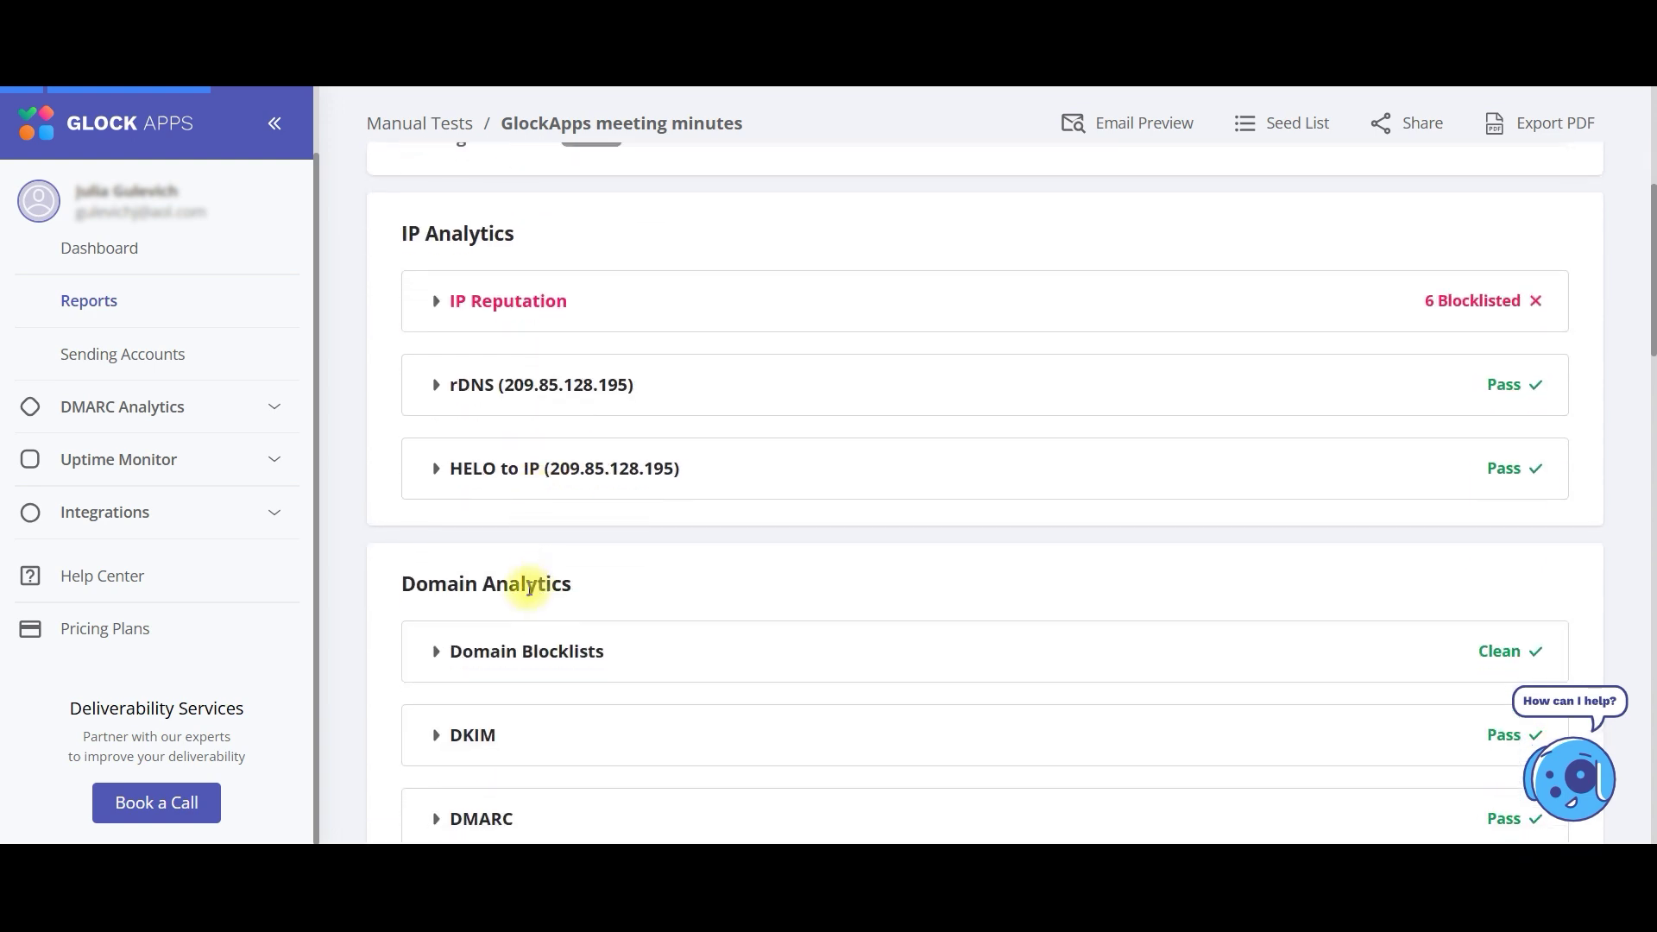
scroll(556, 491, "down", 1)
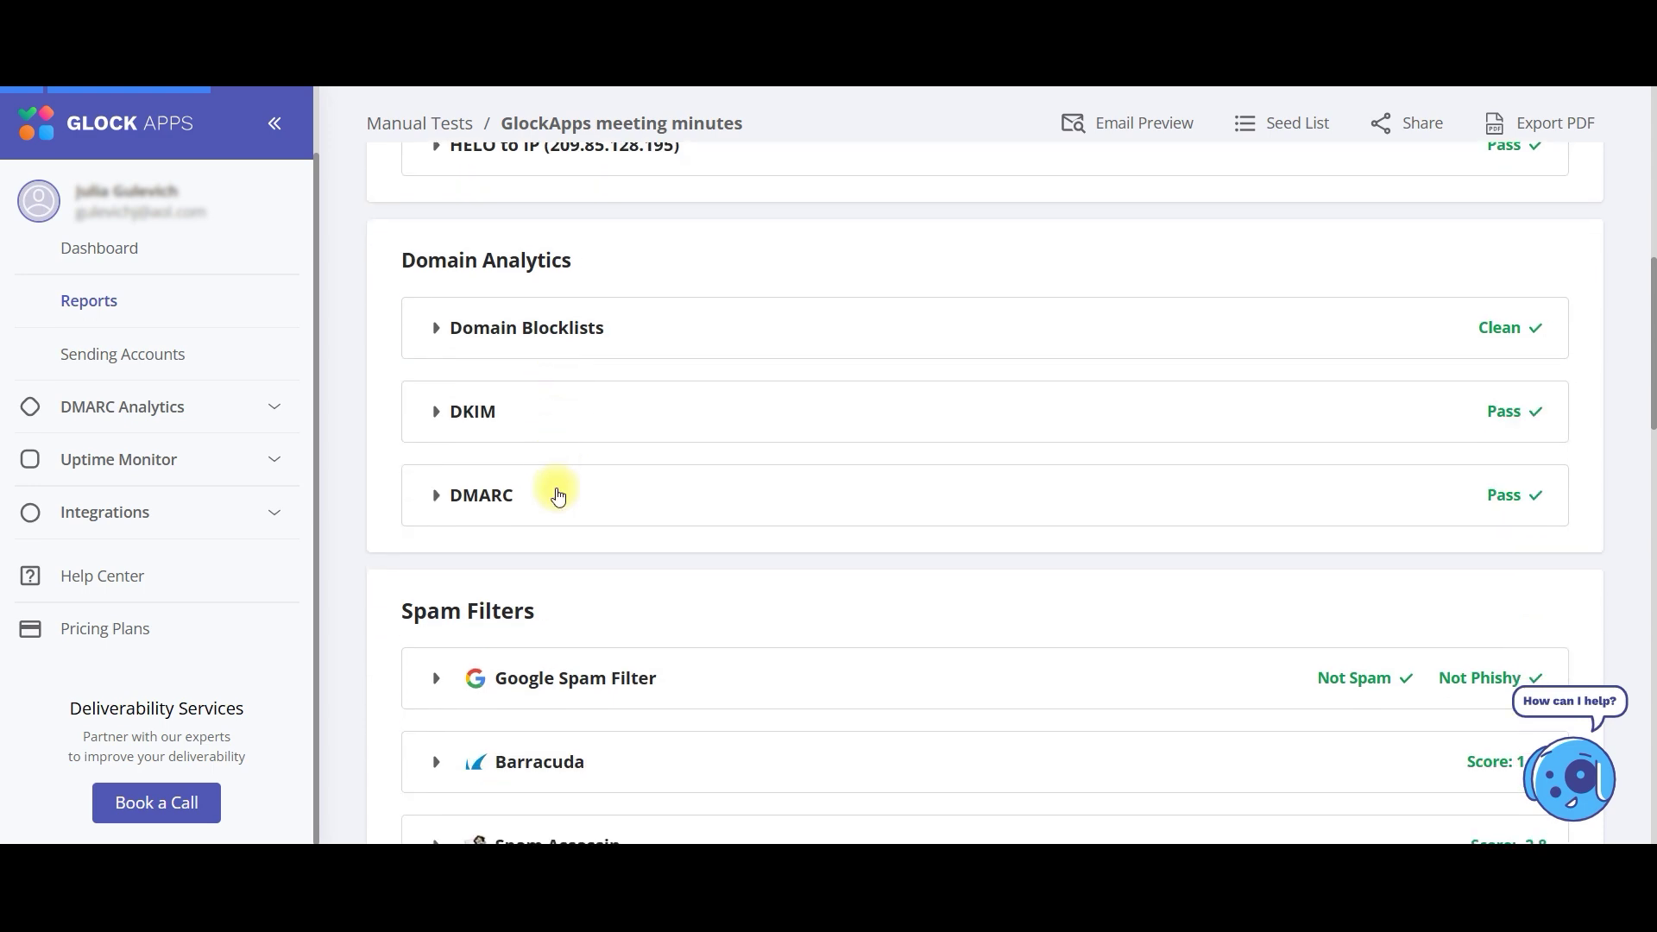
scroll(518, 500, "down", 3)
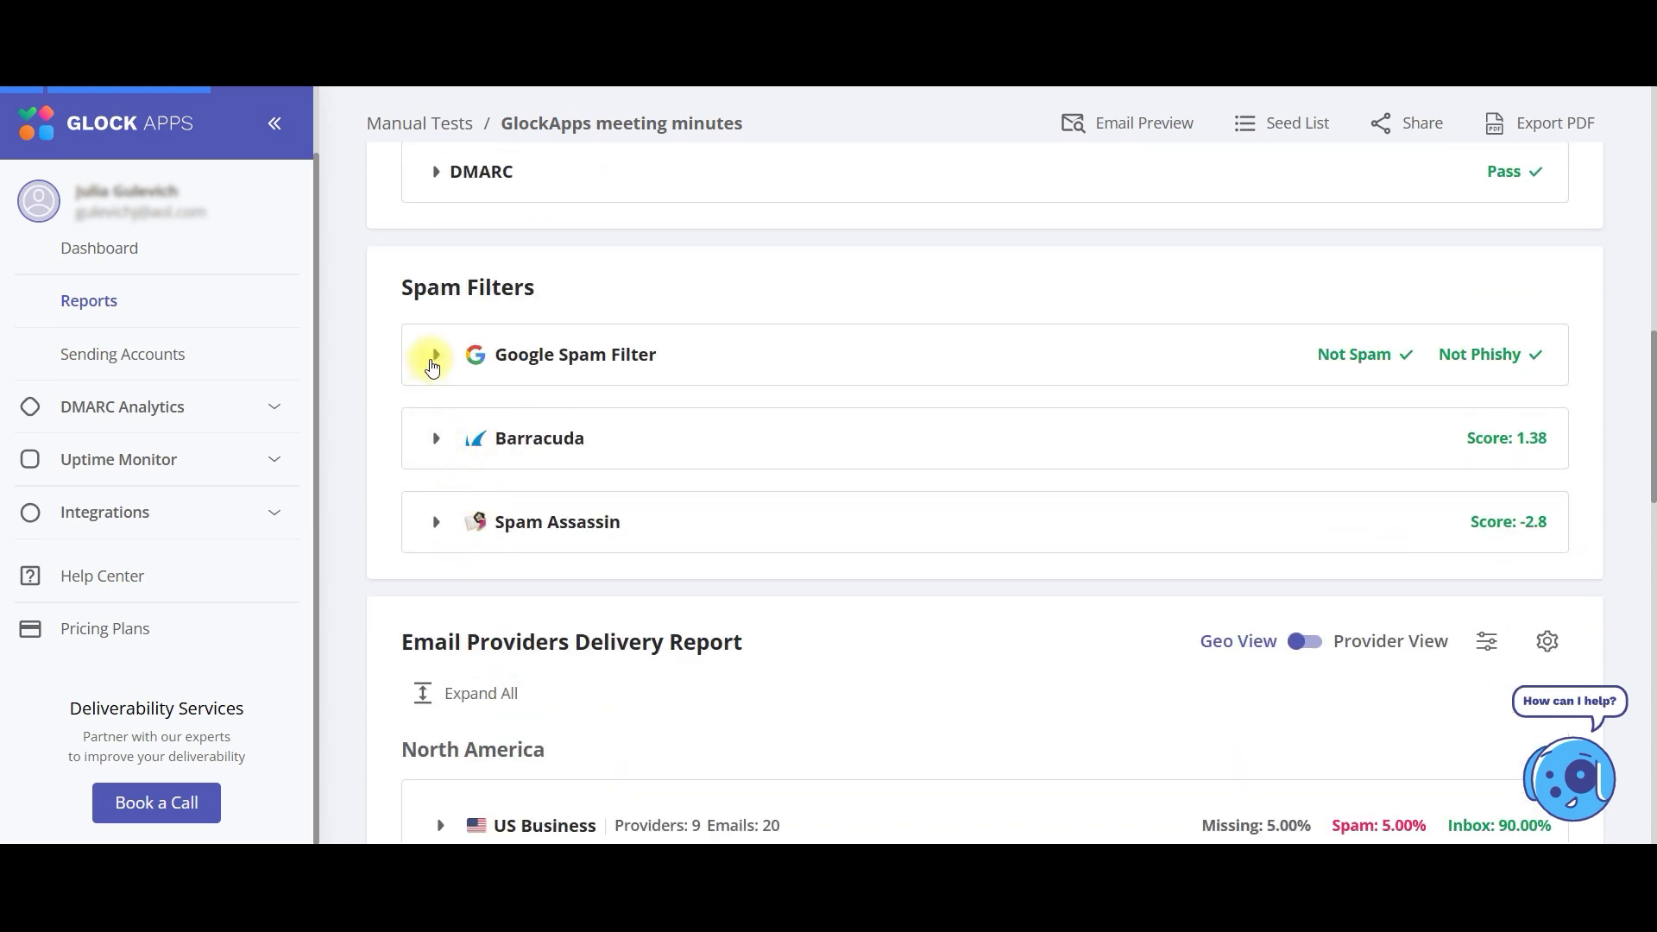
left_click(437, 440)
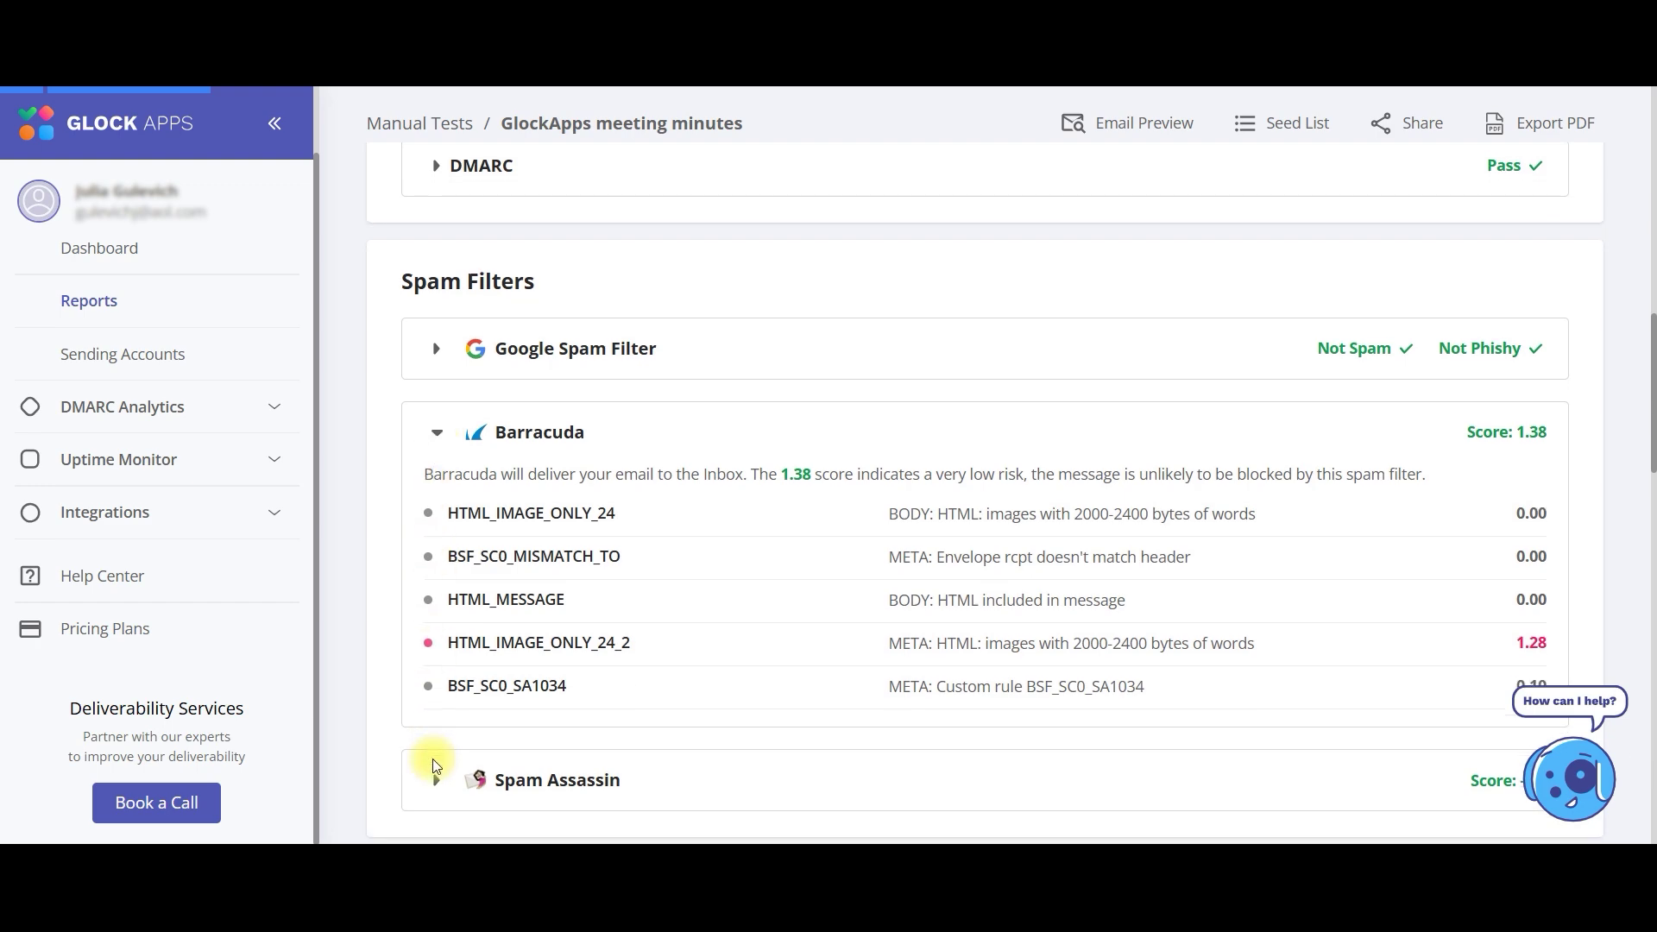
scroll(433, 759, "down", 1)
left_click(458, 691)
scroll(651, 677, "down", 3)
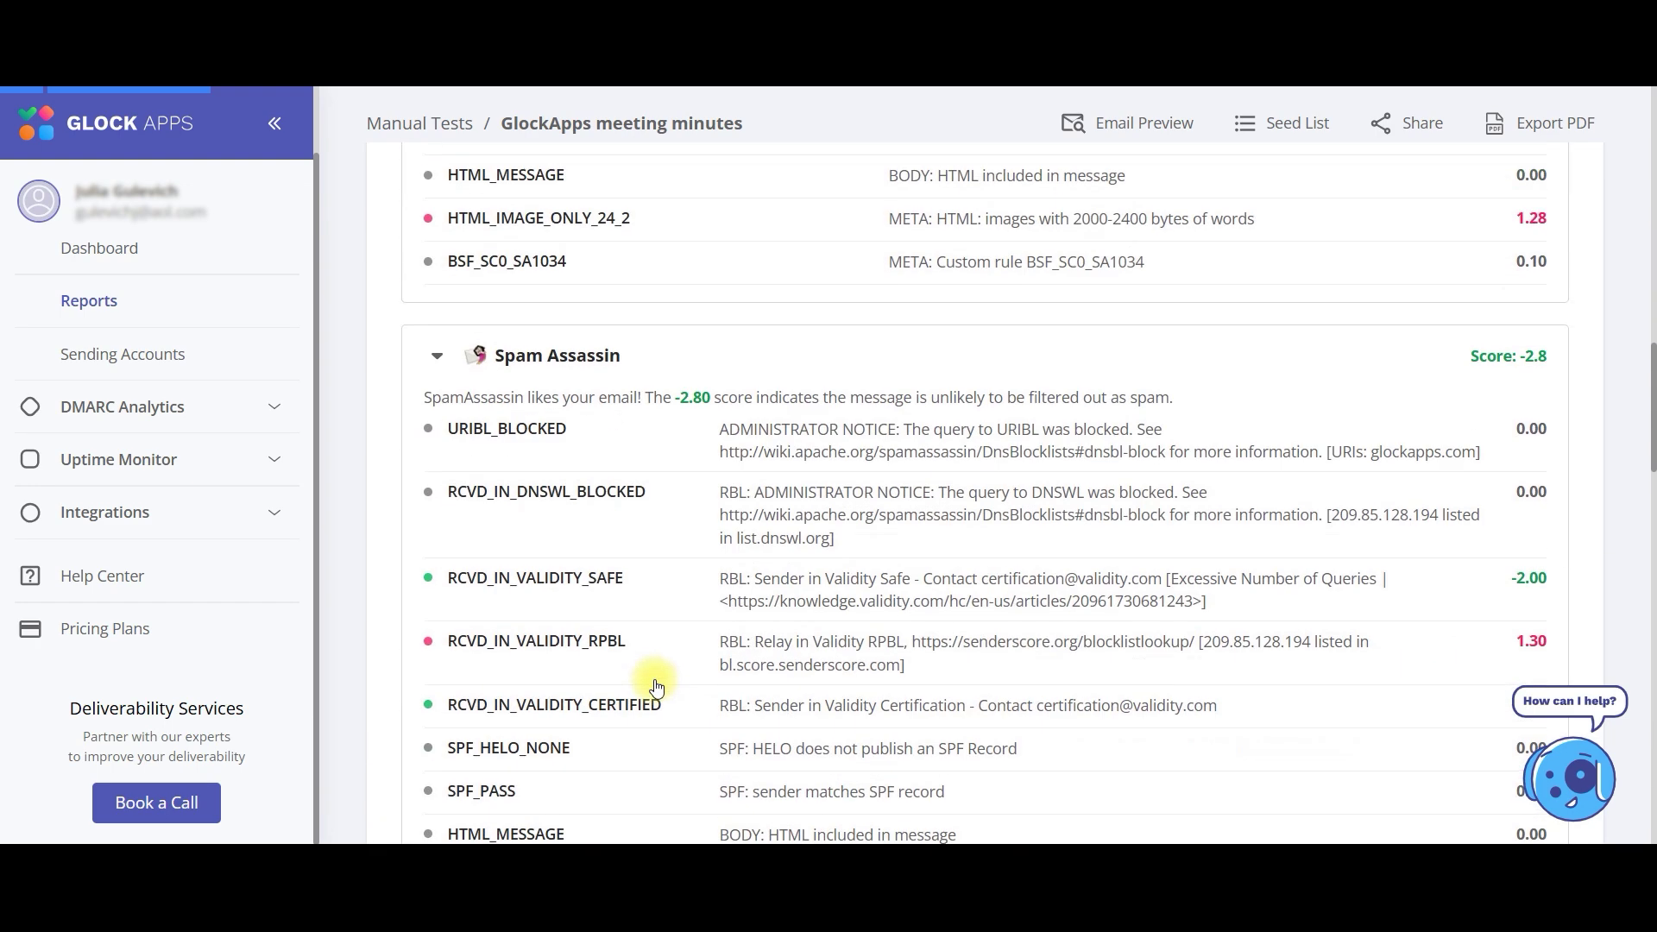
scroll(652, 678, "down", 2)
scroll(655, 682, "down", 2)
scroll(656, 686, "down", 3)
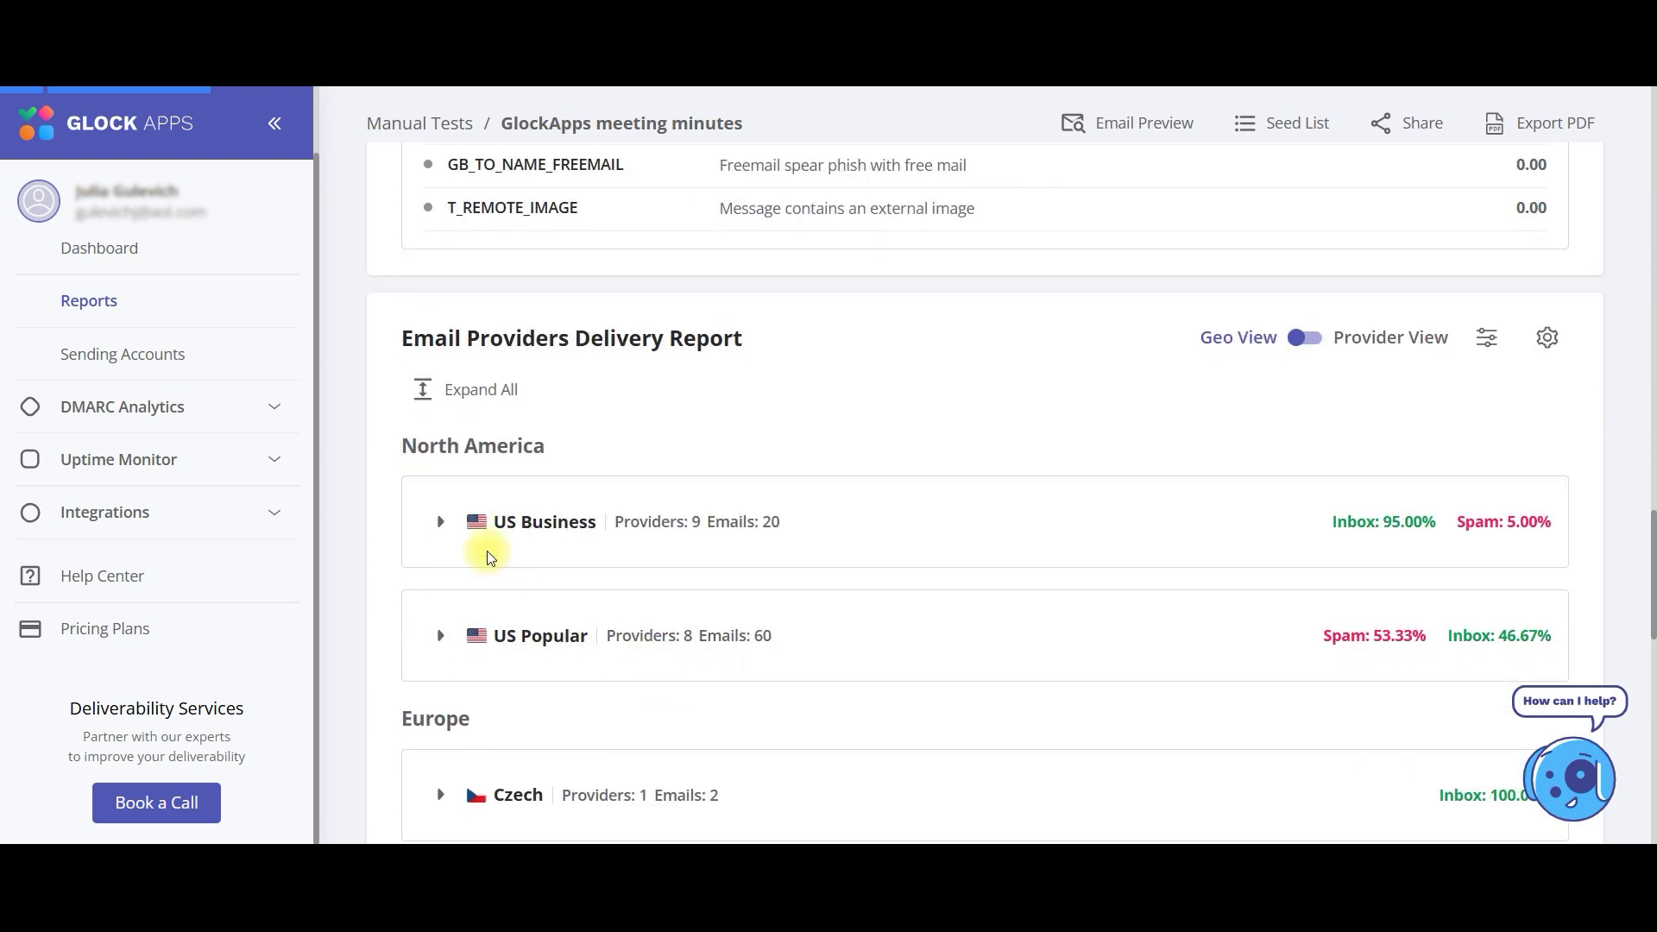
Step: Expand US Business and its Exchange, gmx.com and Google Workspace (4 years+) seed rows
left_click(441, 522)
scroll(713, 669, "down", 3)
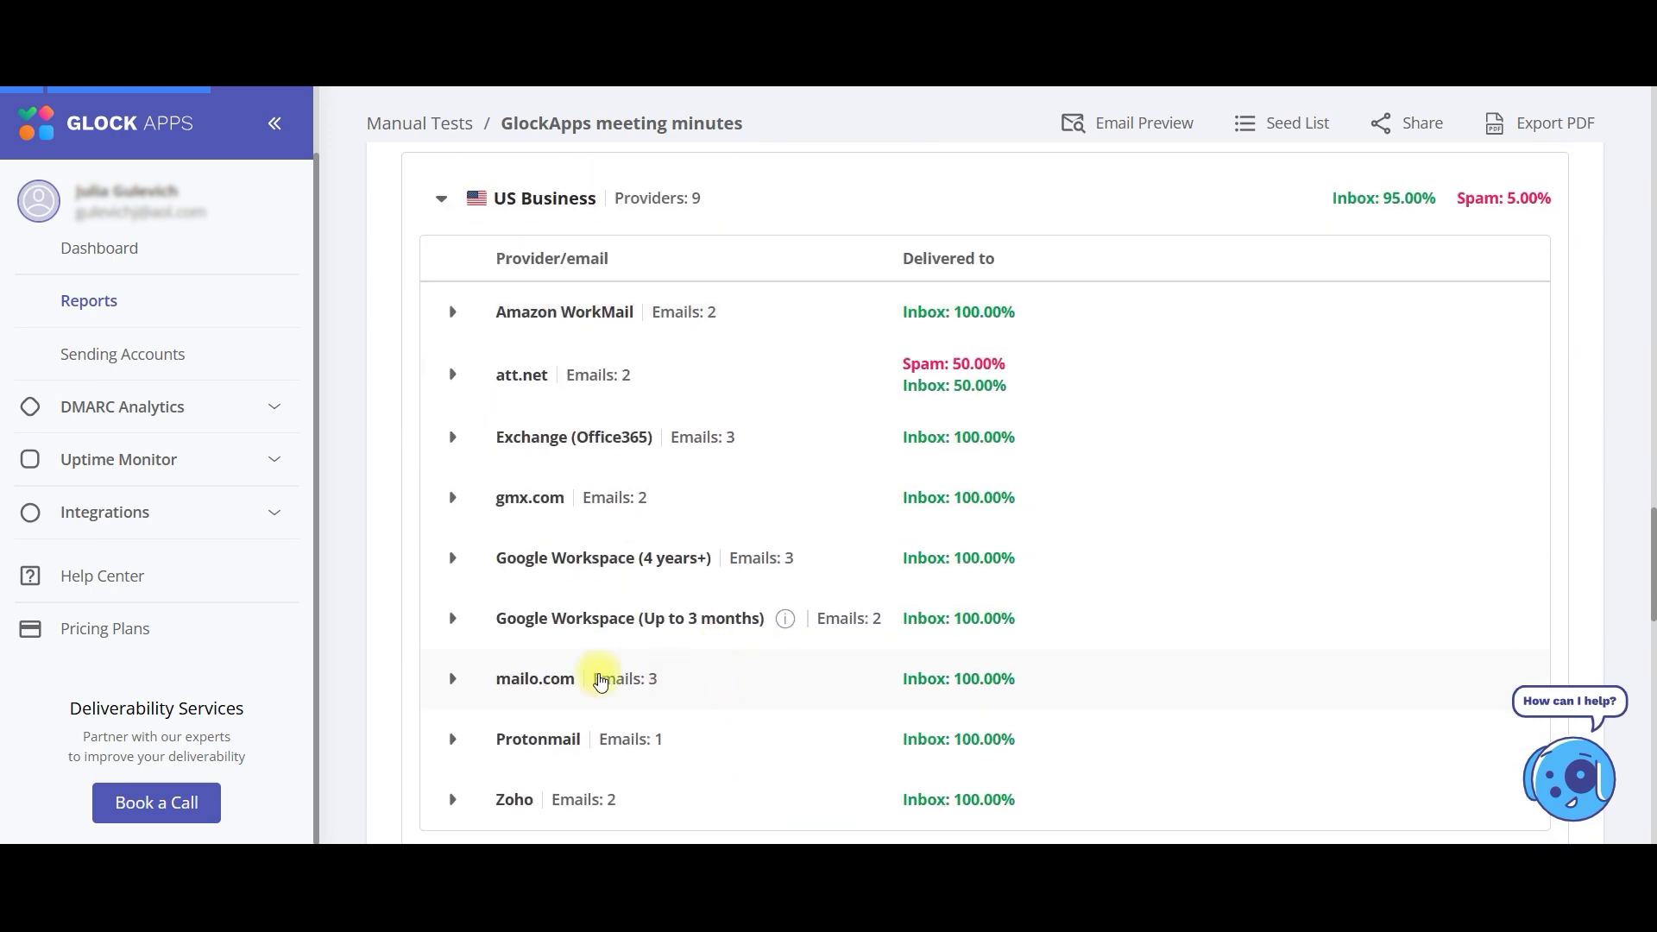
left_click(450, 438)
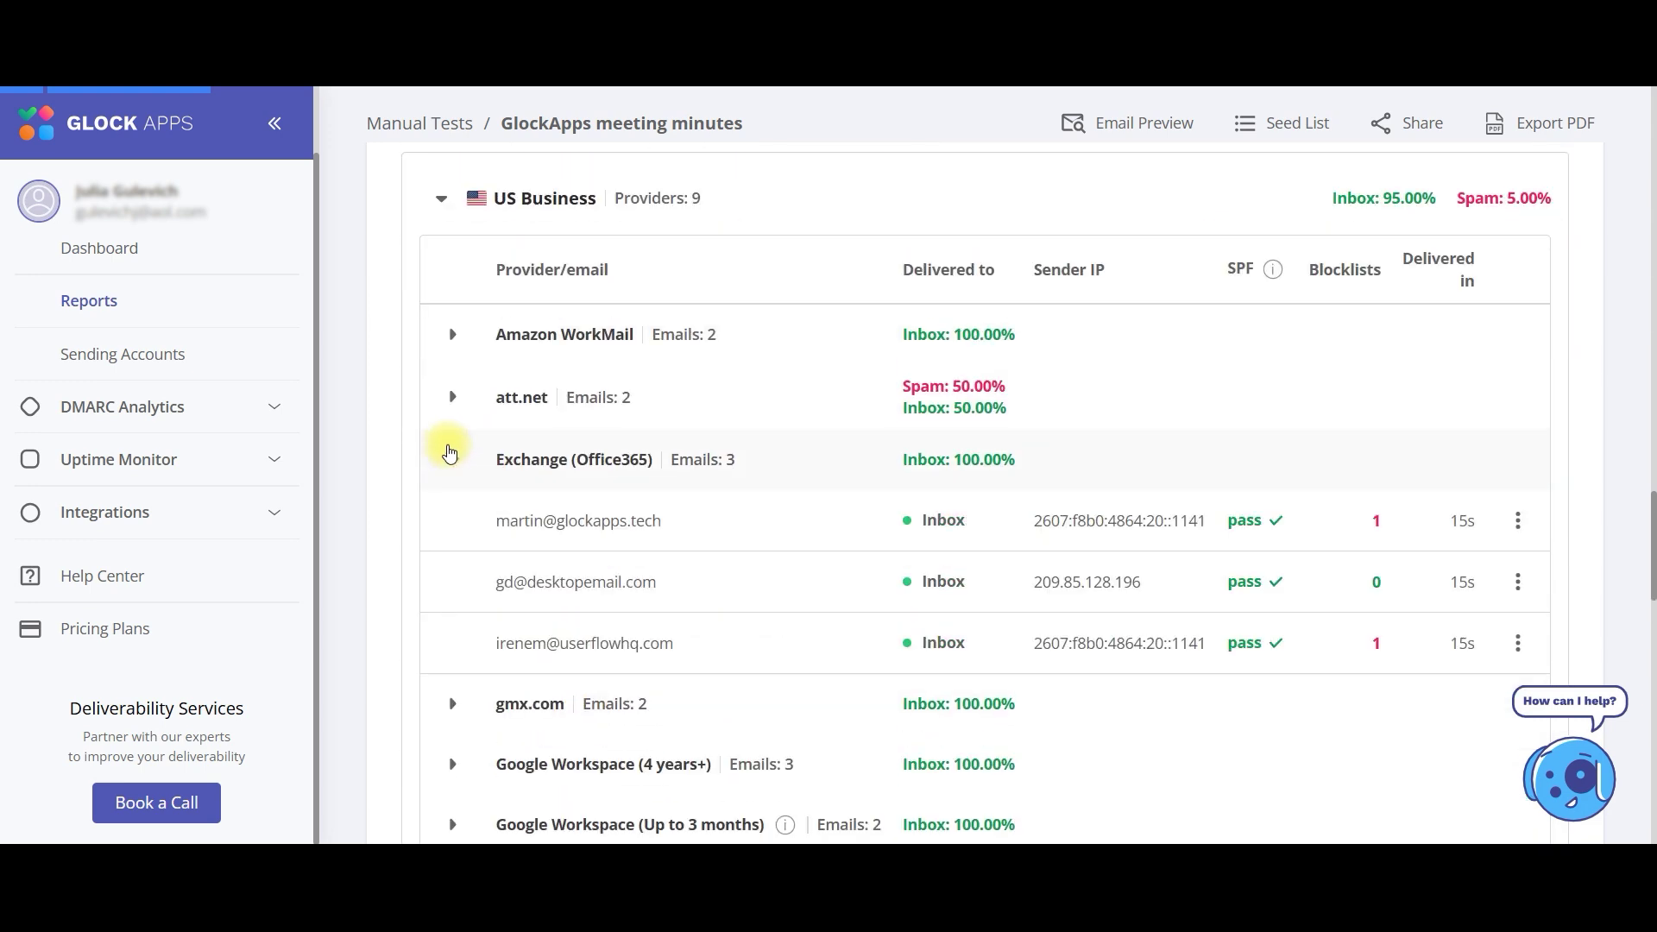
left_click(450, 703)
scroll(721, 705, "down", 2)
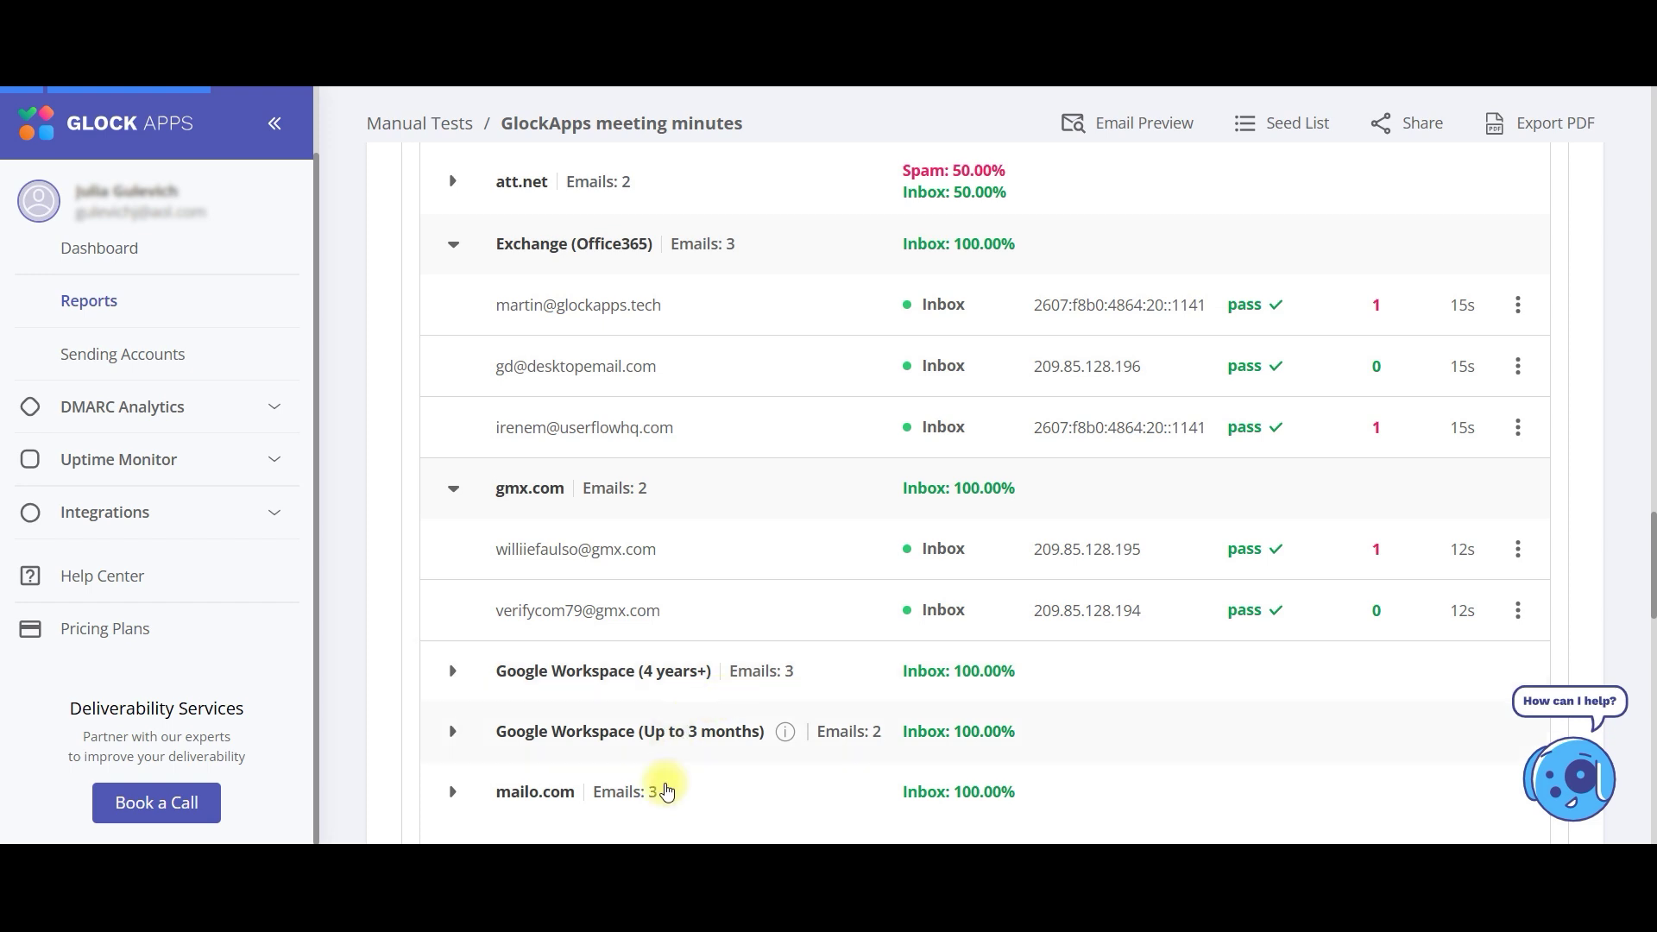
left_click(518, 681)
scroll(1523, 541, "down", 3)
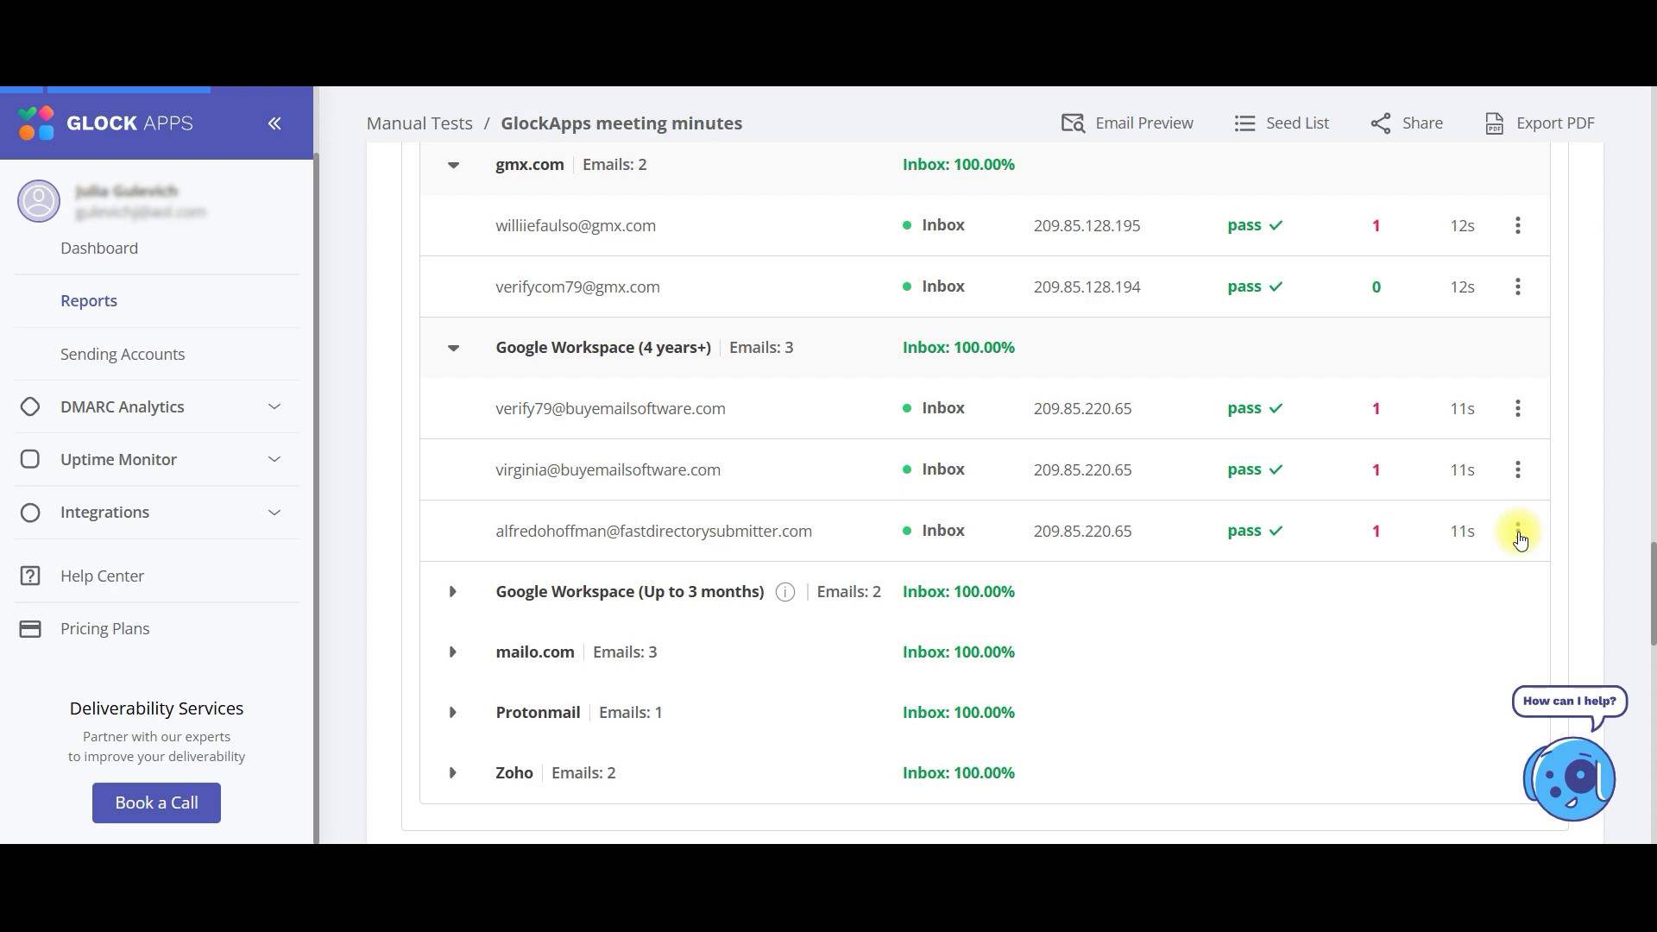
left_click(1519, 533)
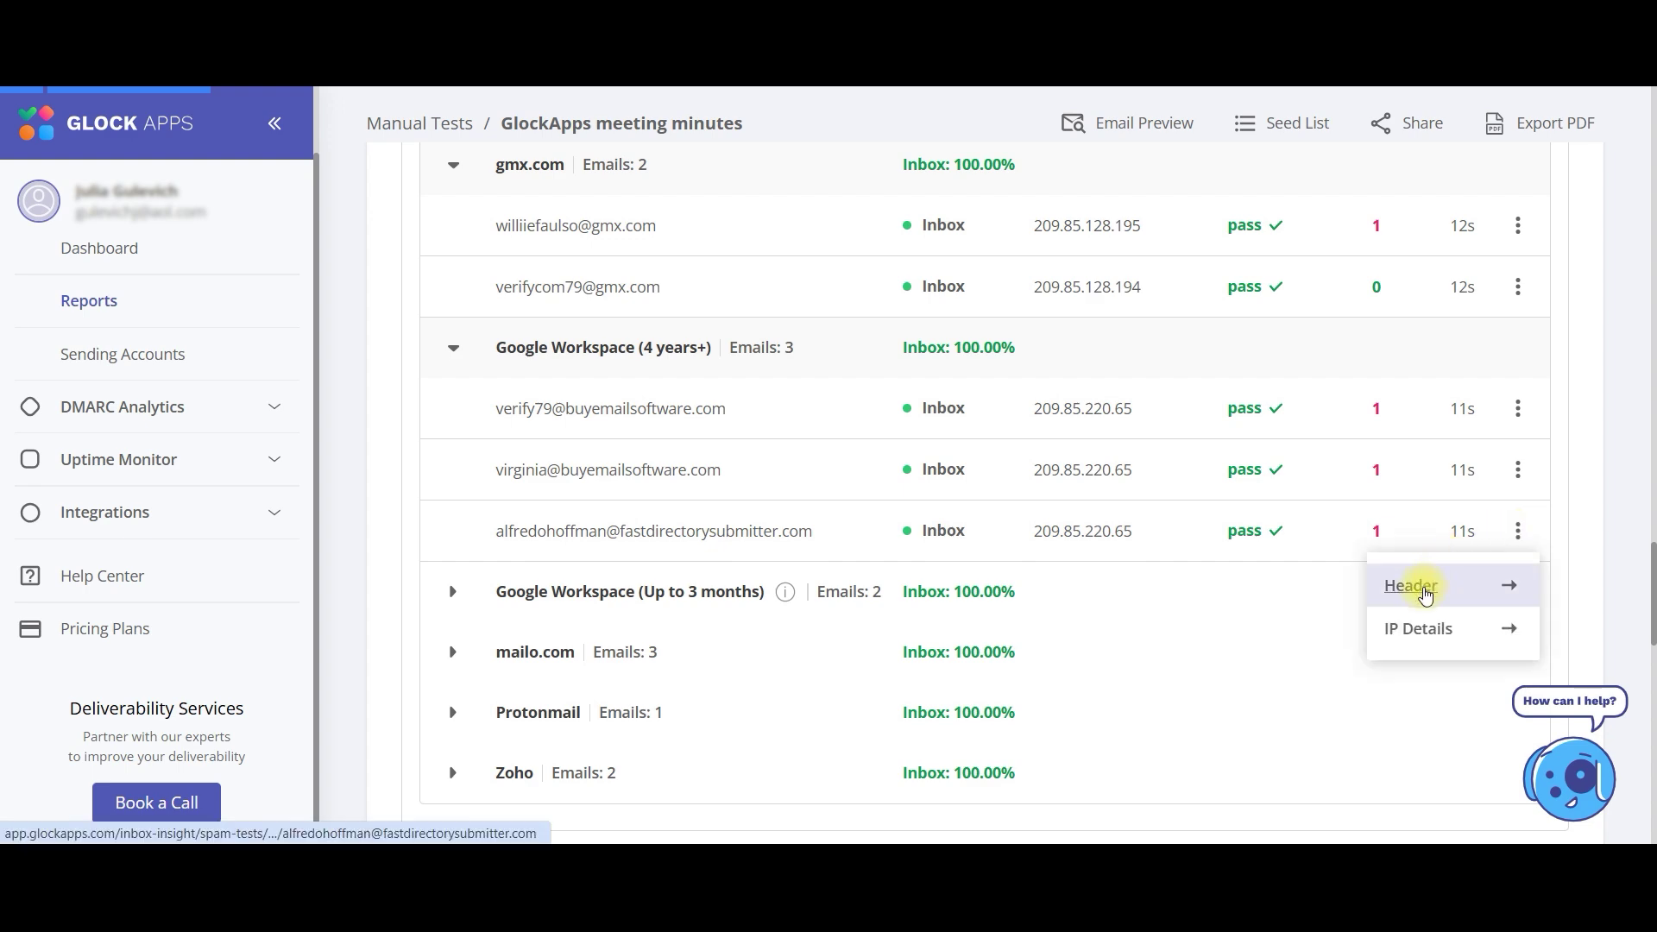
scroll(1295, 690, "up", 20)
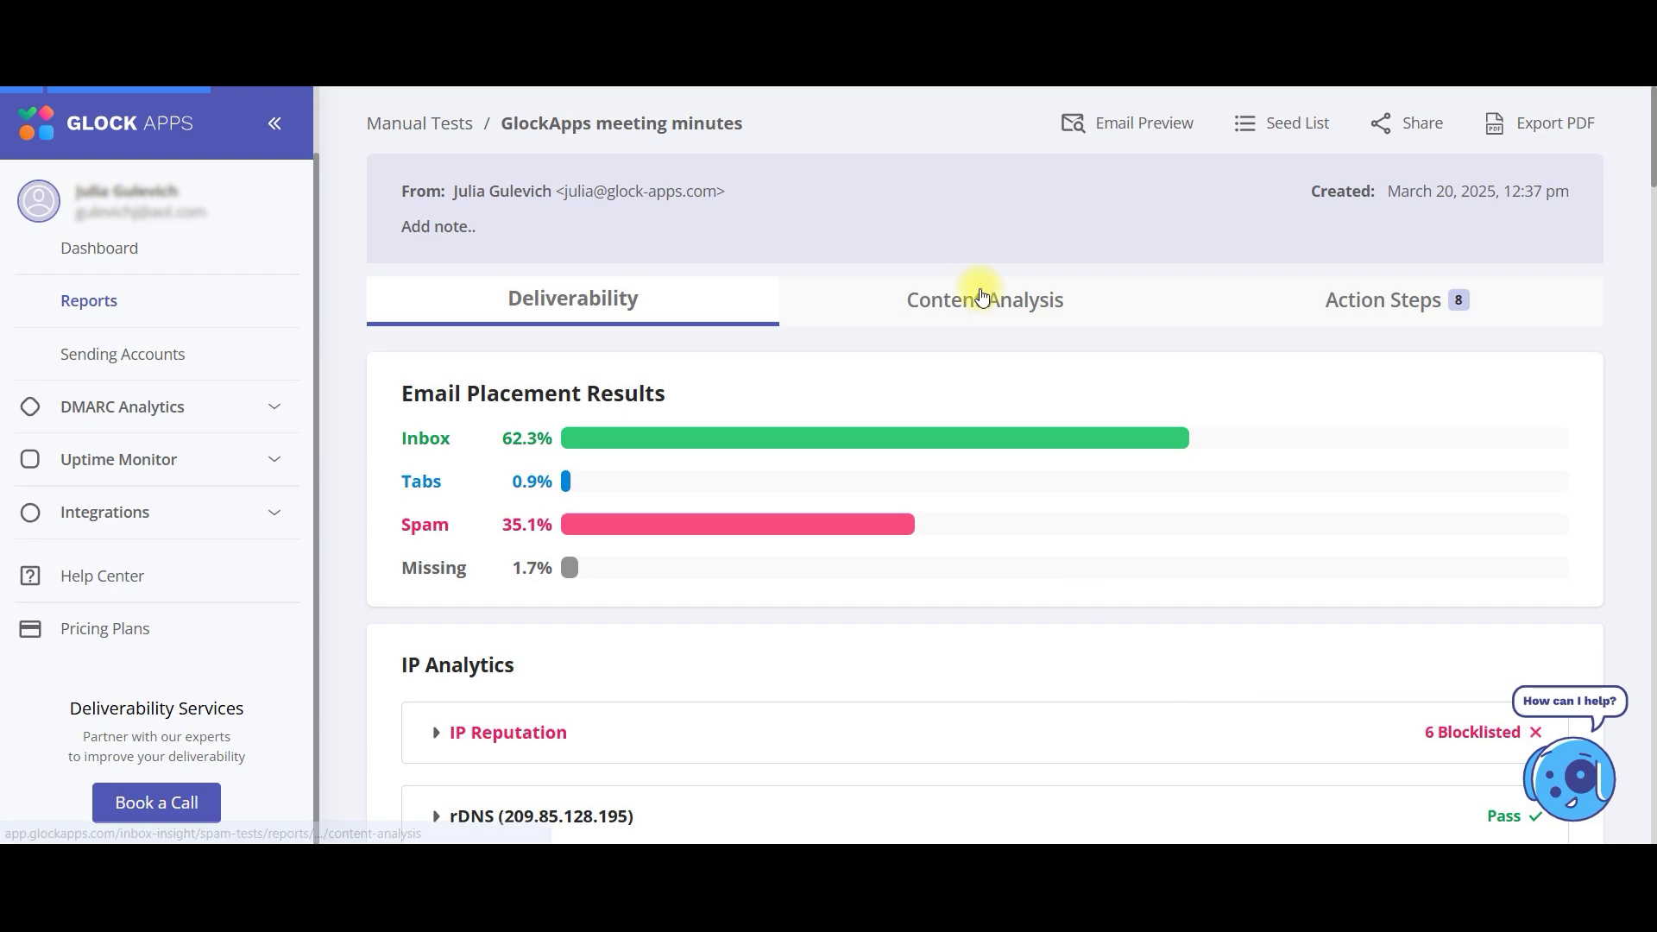
Step: Switch to Content Analysis and review the Images and Links results
left_click(981, 296)
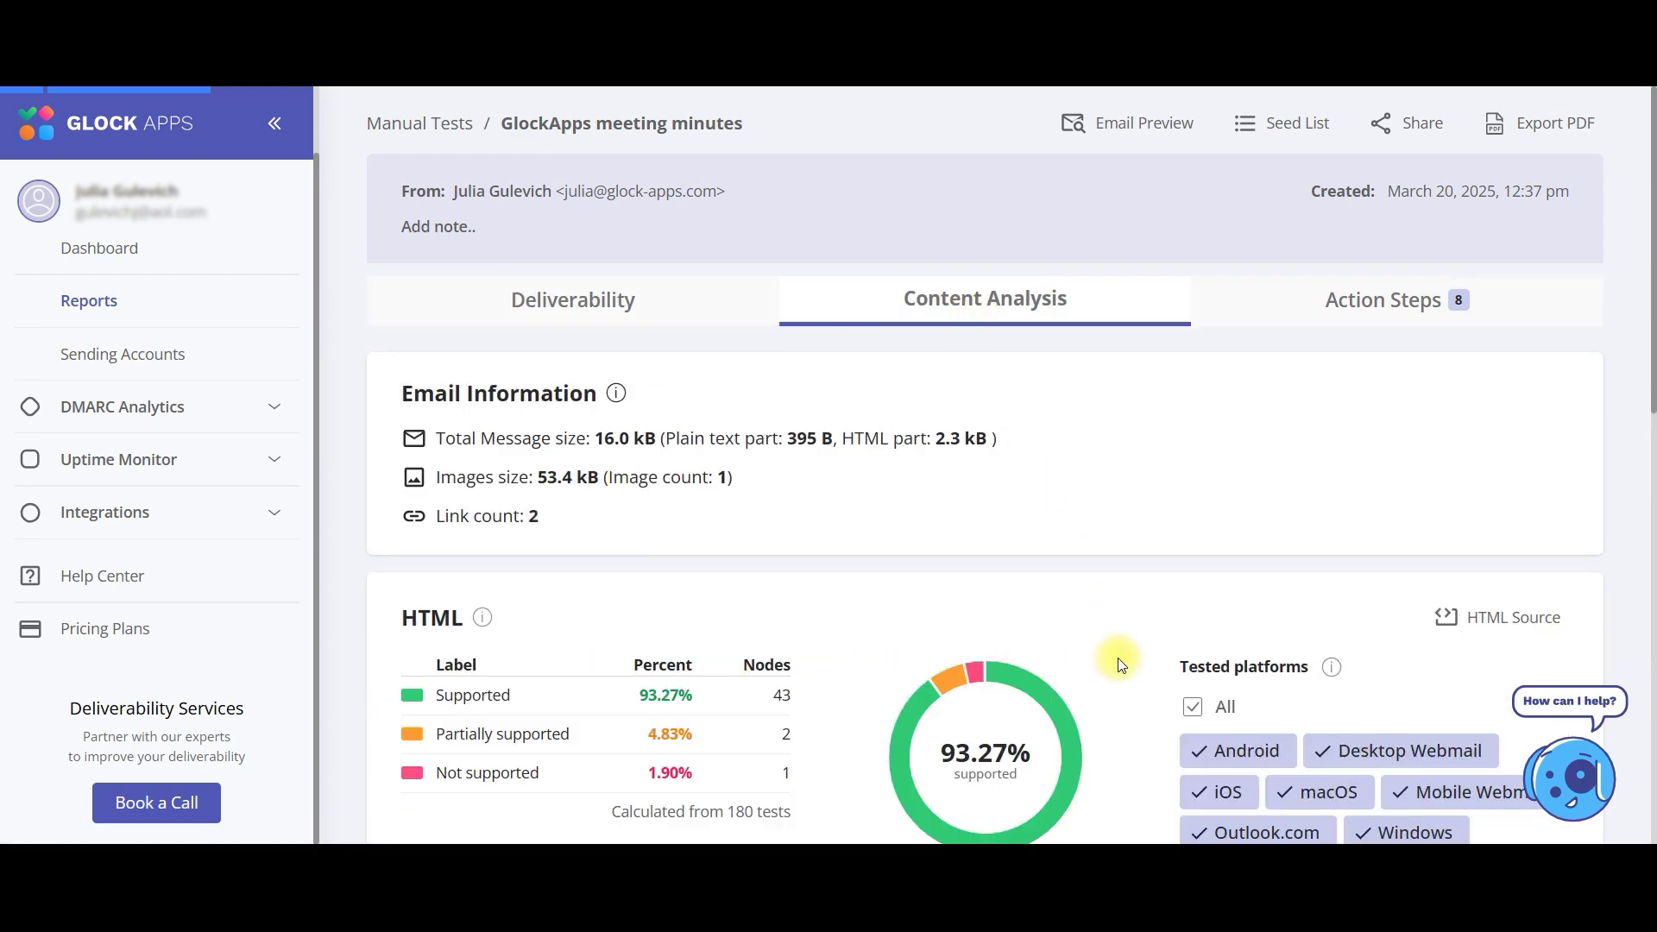
scroll(1118, 660, "down", 3)
scroll(1118, 659, "down", 2)
scroll(1119, 660, "down", 2)
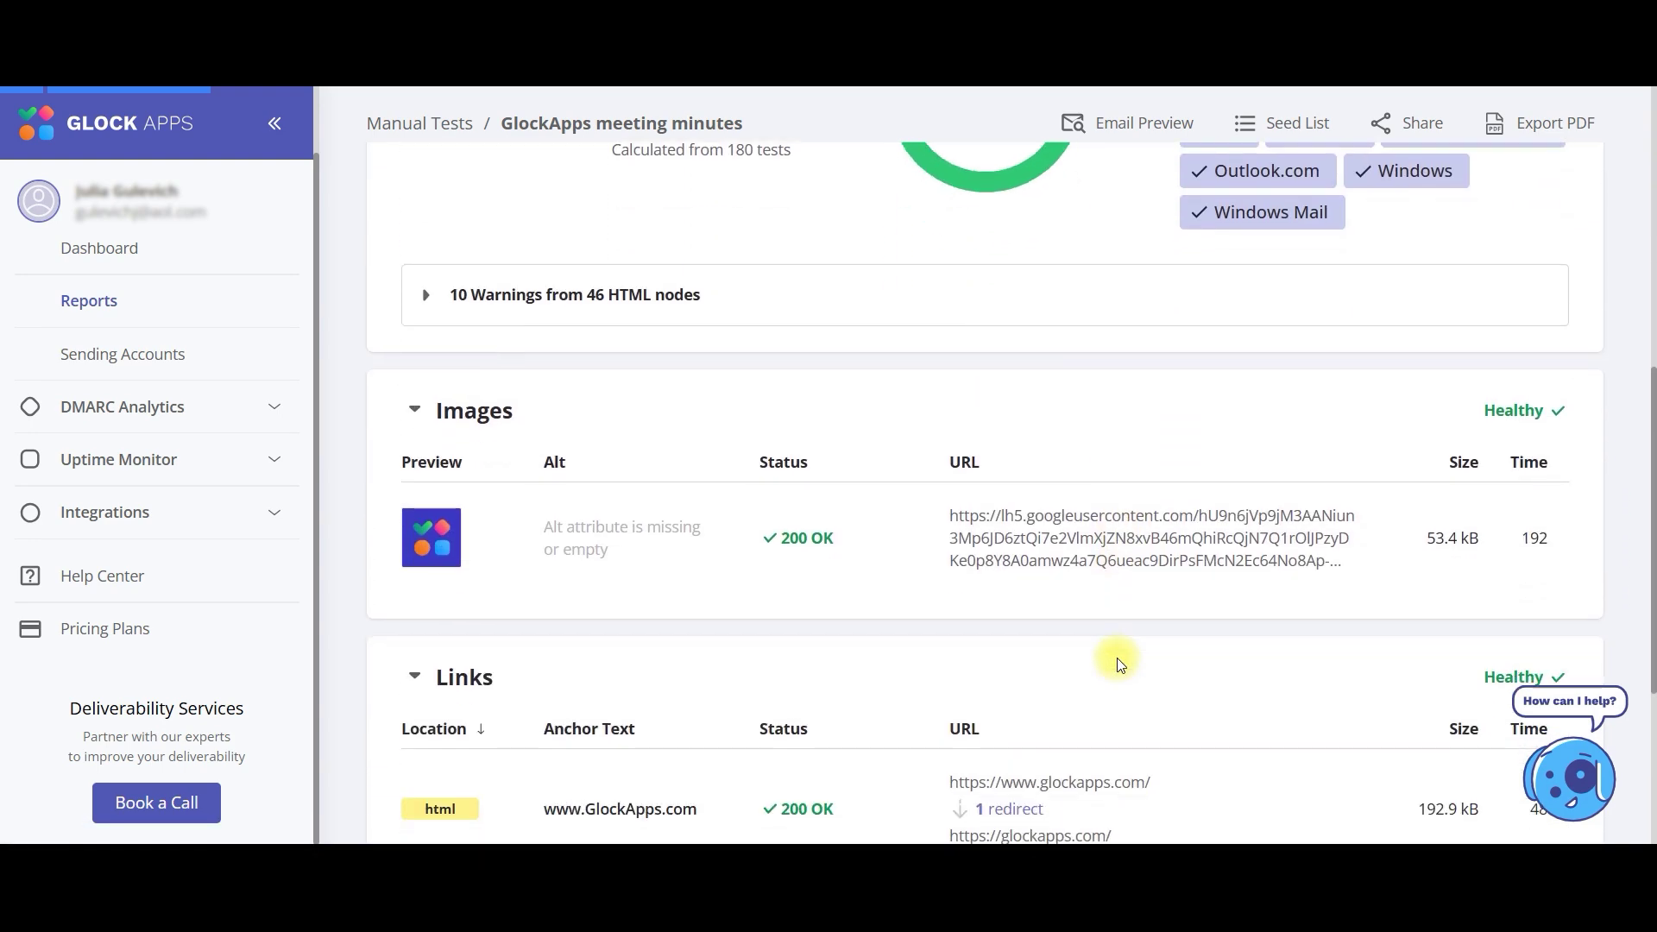
scroll(1118, 659, "down", 3)
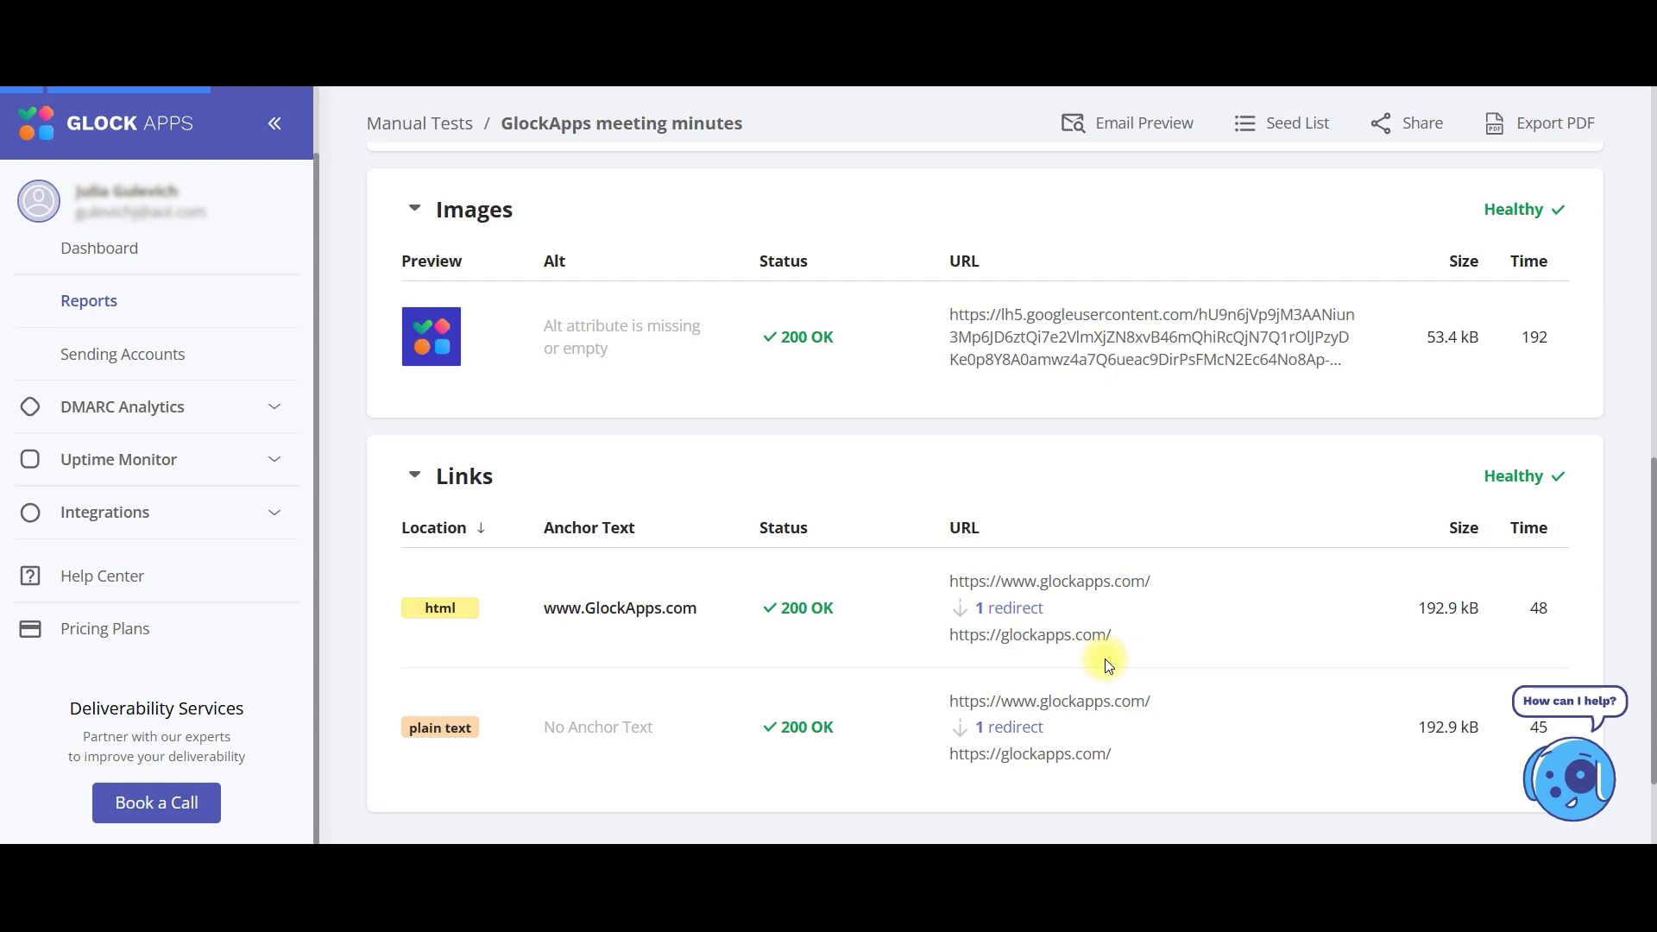
scroll(1106, 661, "up", 4)
scroll(1105, 660, "up", 3)
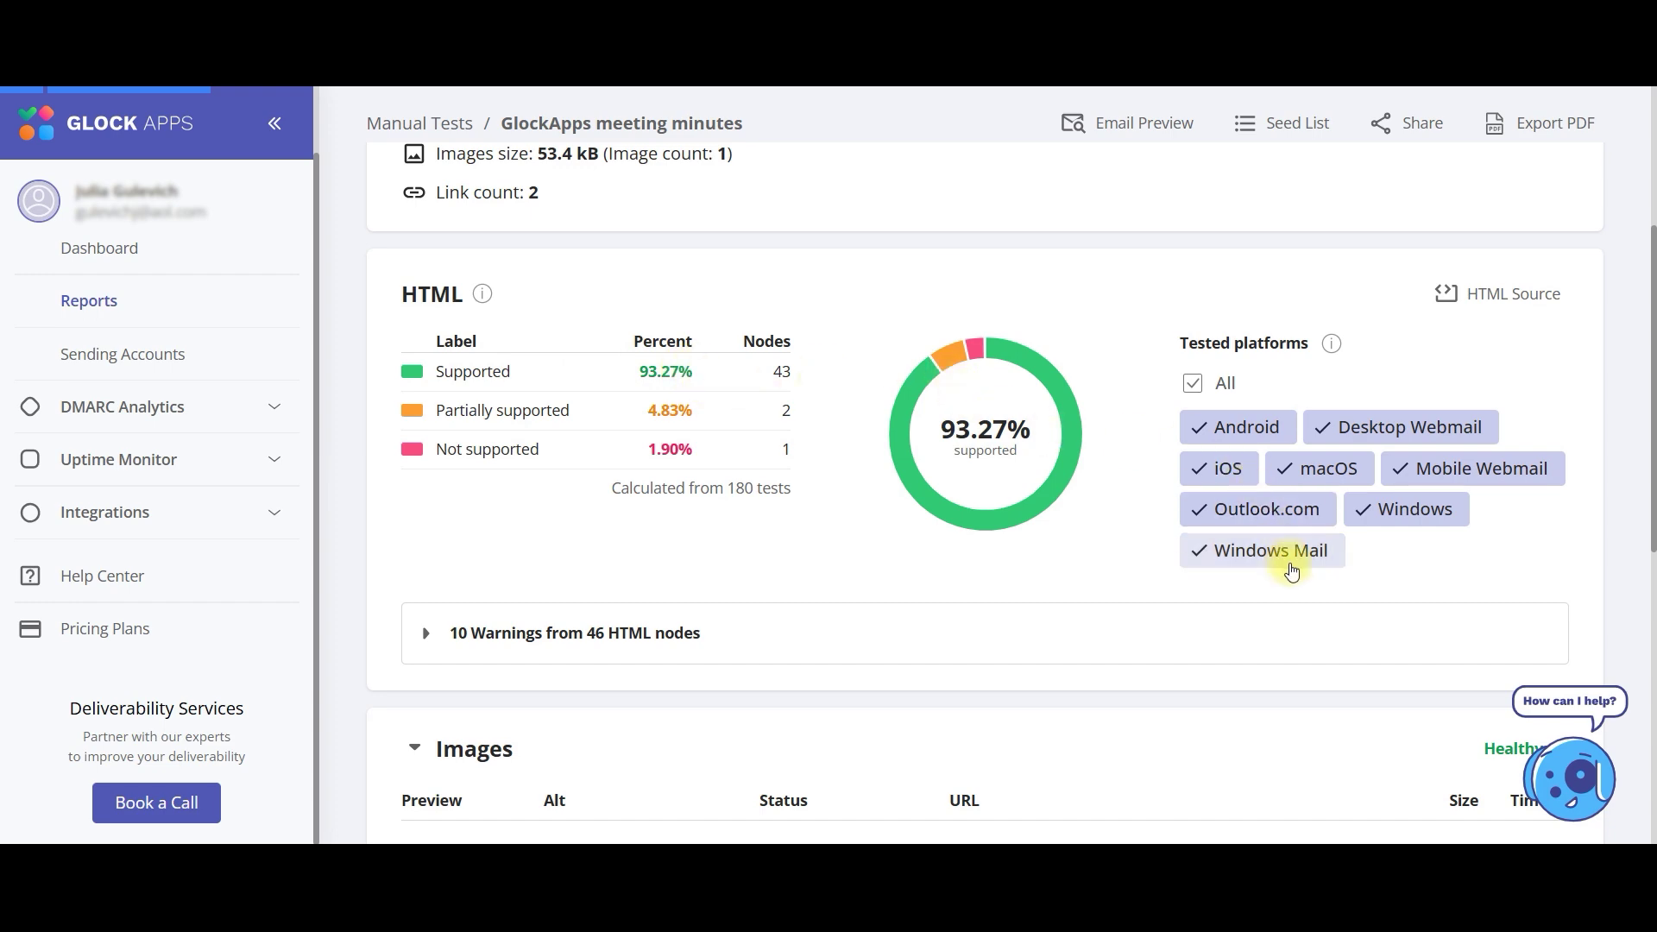
Step: Expand the 10 HTML node warnings and the font-weight client support details
left_click(426, 632)
scroll(449, 648, "down", 3)
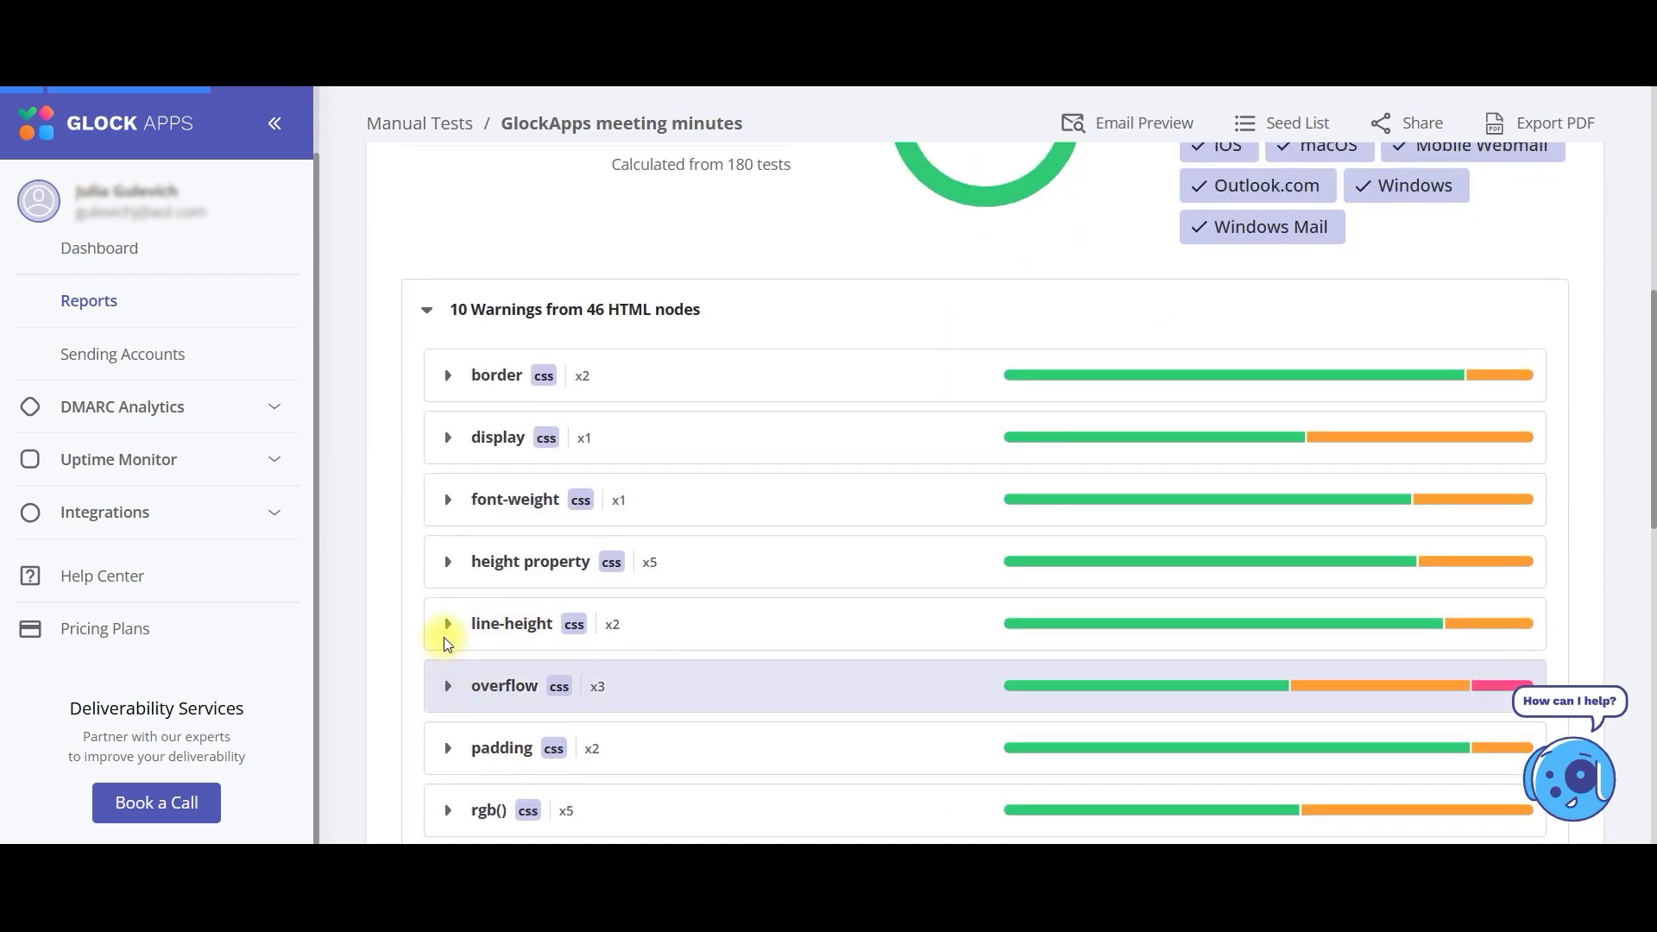
left_click(446, 501)
scroll(930, 641, "down", 2)
scroll(930, 641, "up", 2)
scroll(930, 641, "up", 5)
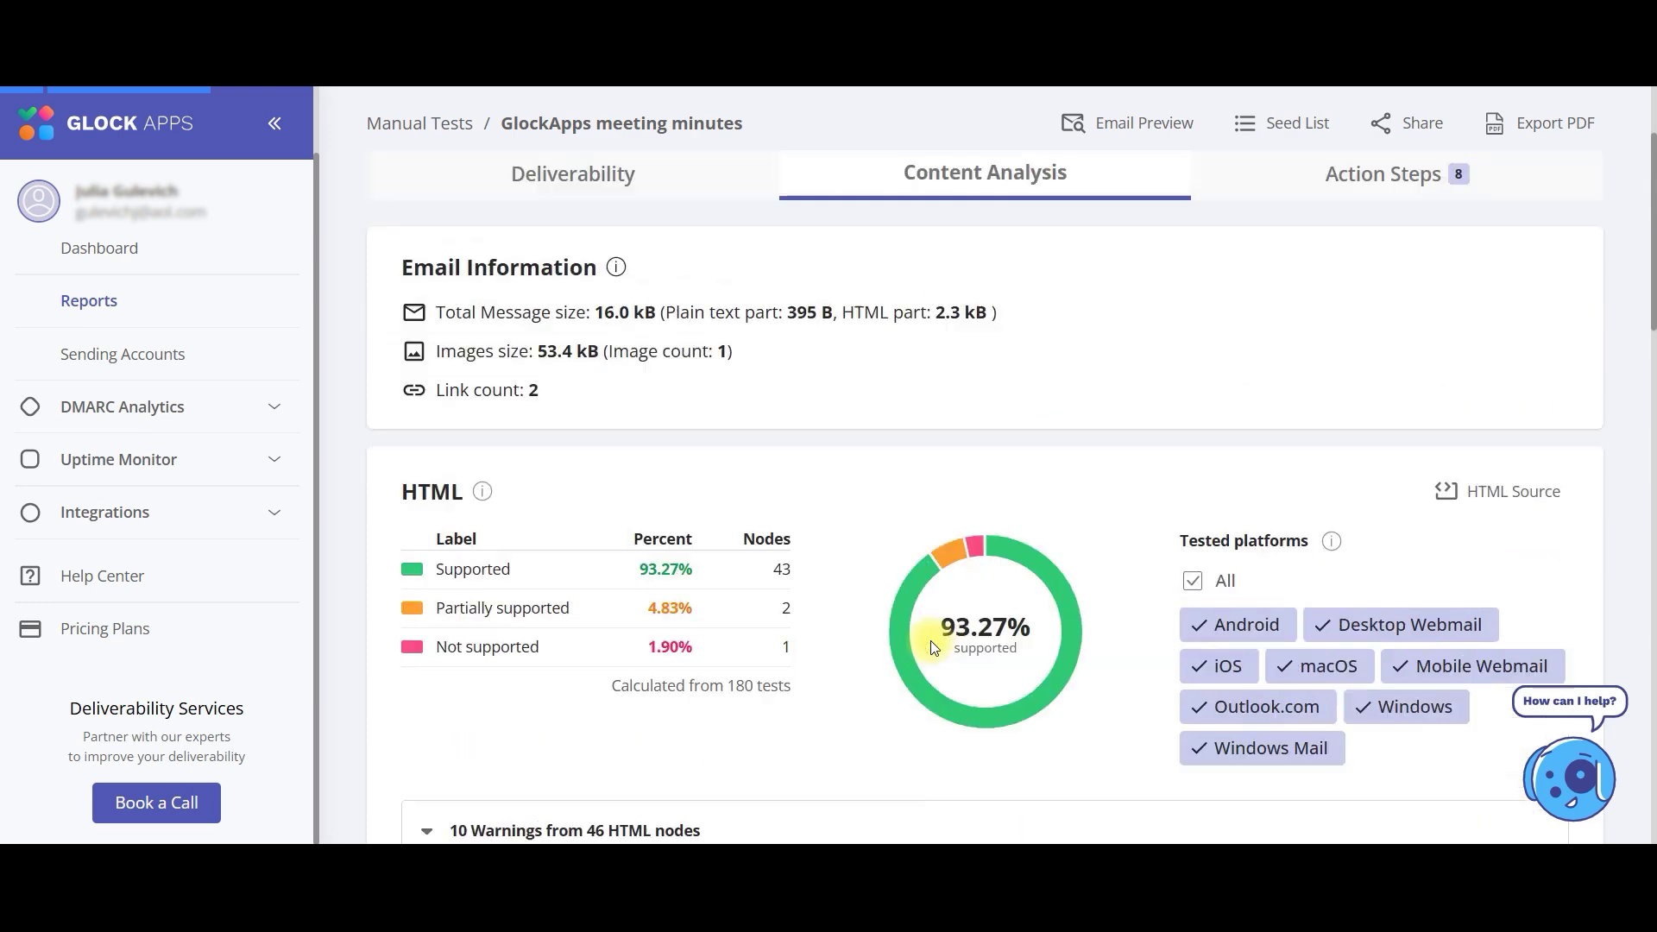
scroll(931, 641, "up", 2)
Step: Scroll through the eight recommendations on the Action Steps tab
left_click(1364, 302)
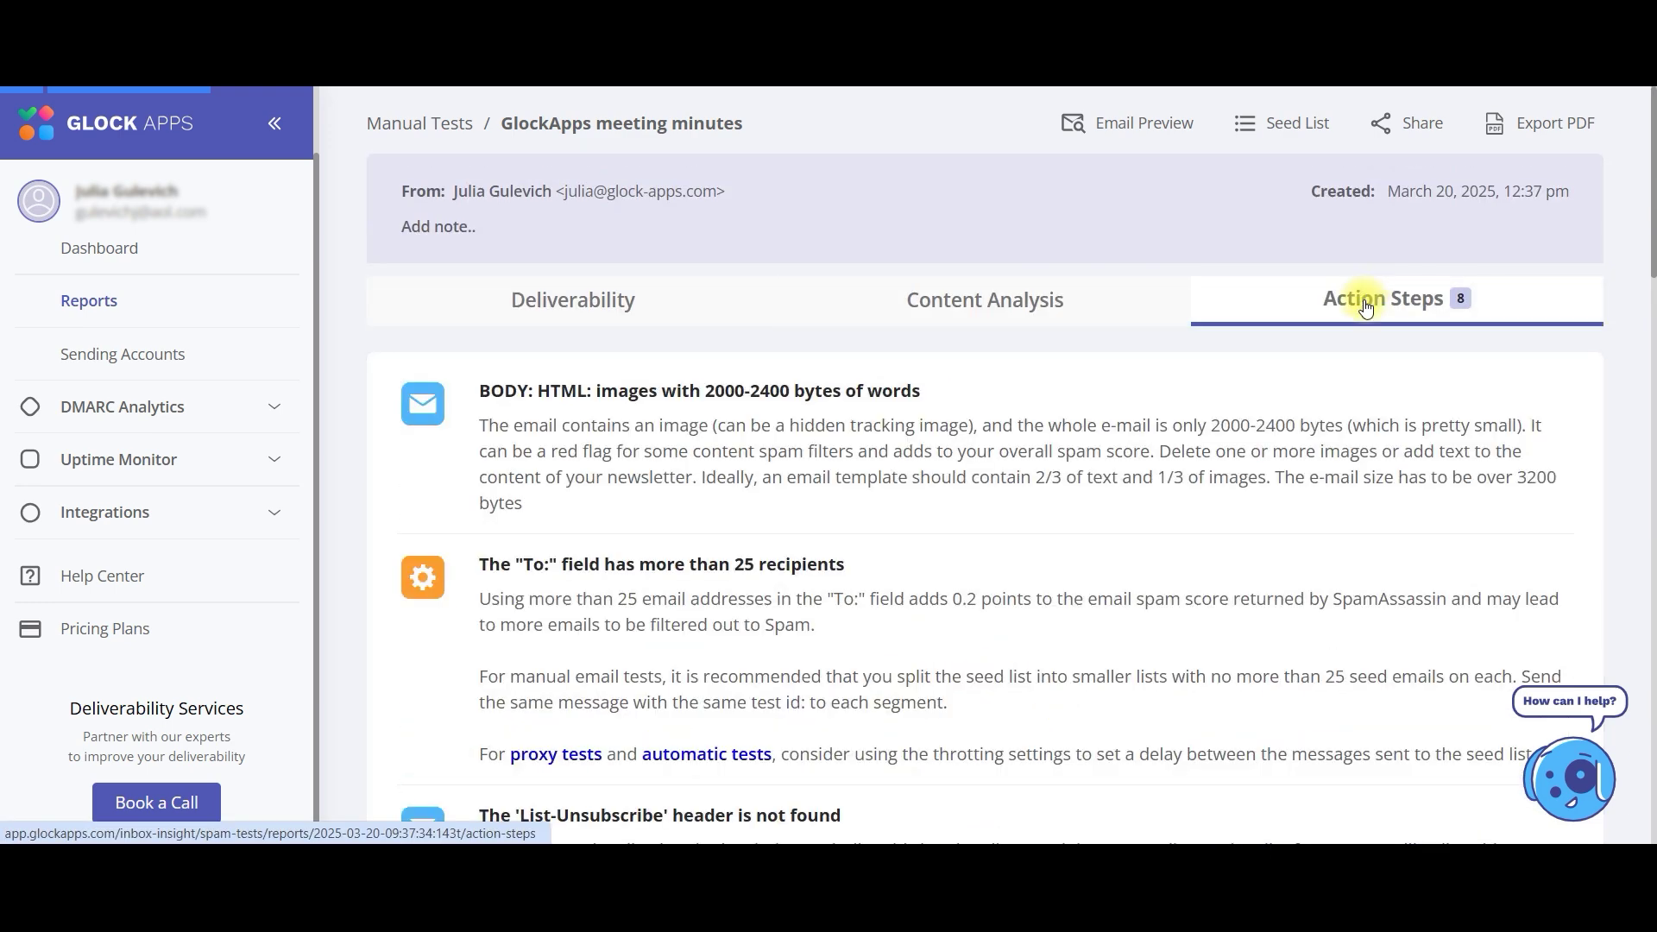
scroll(1187, 436, "down", 2)
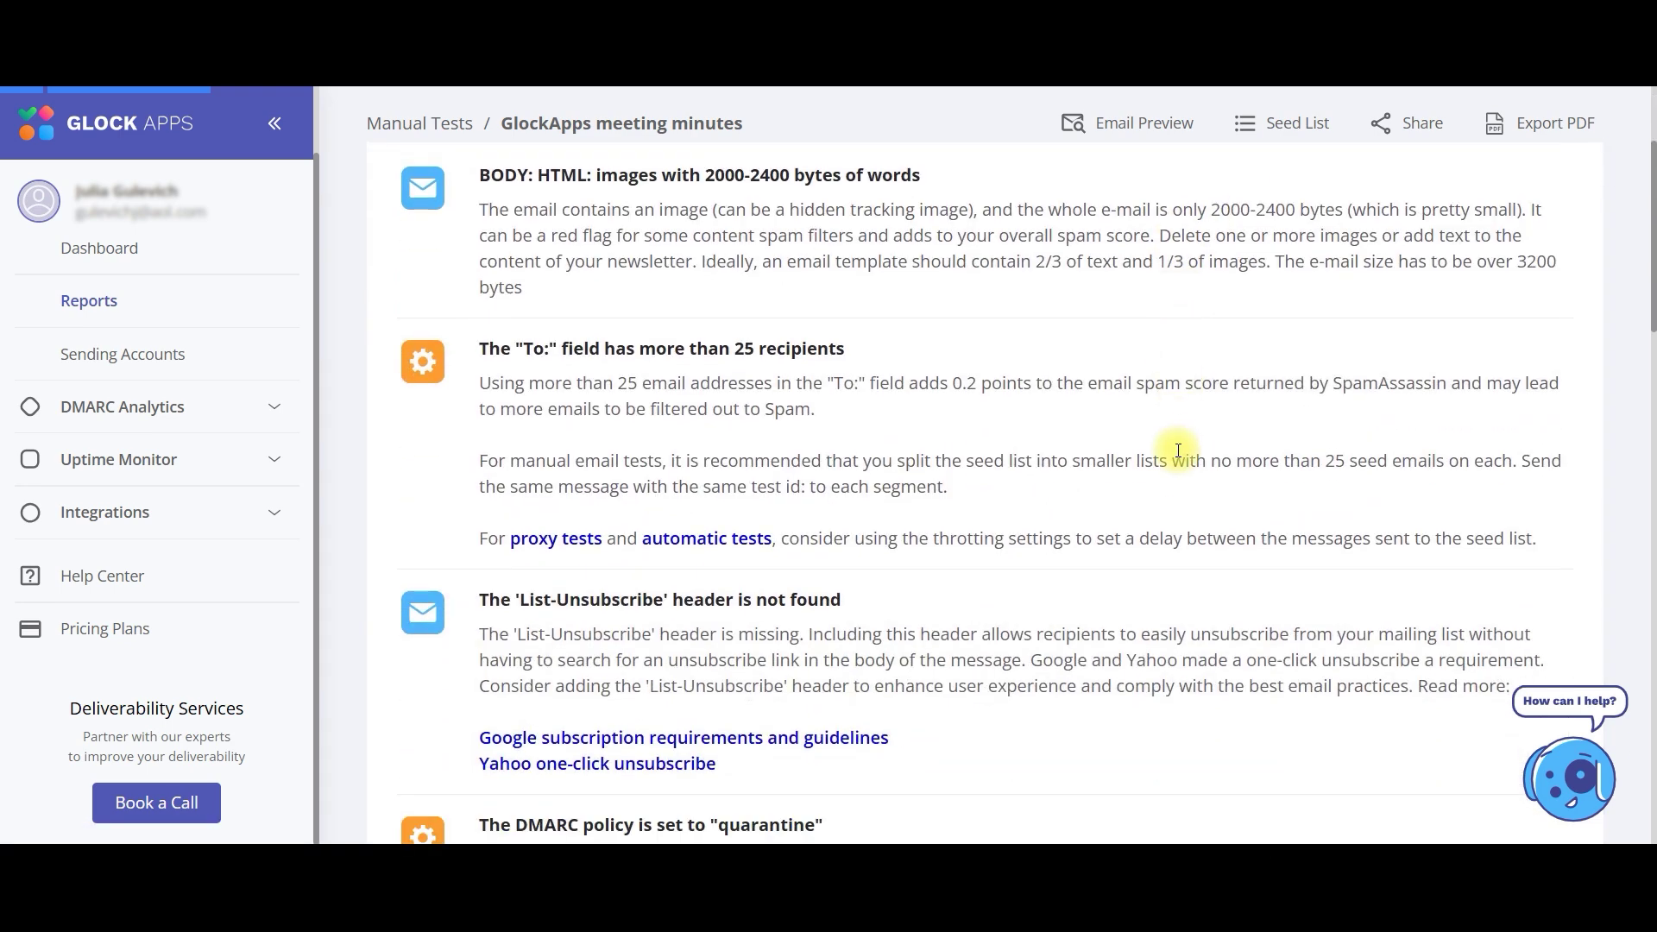
scroll(1178, 450, "down", 3)
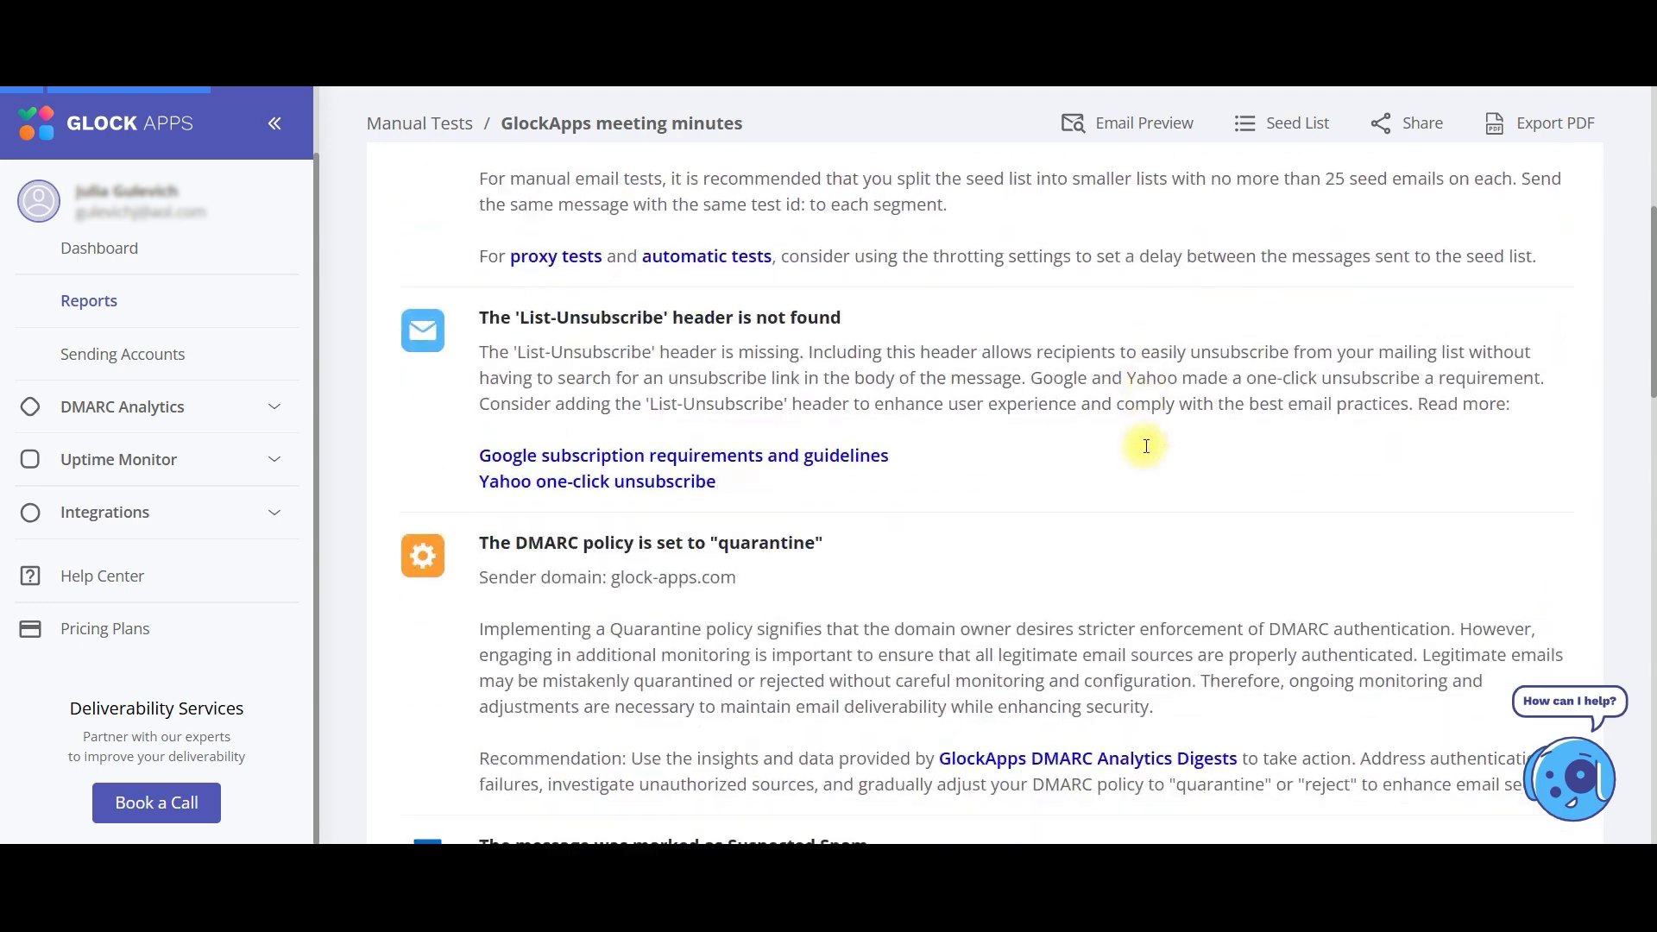
scroll(1132, 460, "down", 3)
scroll(1133, 461, "down", 1)
scroll(1132, 461, "down", 3)
scroll(1132, 463, "down", 3)
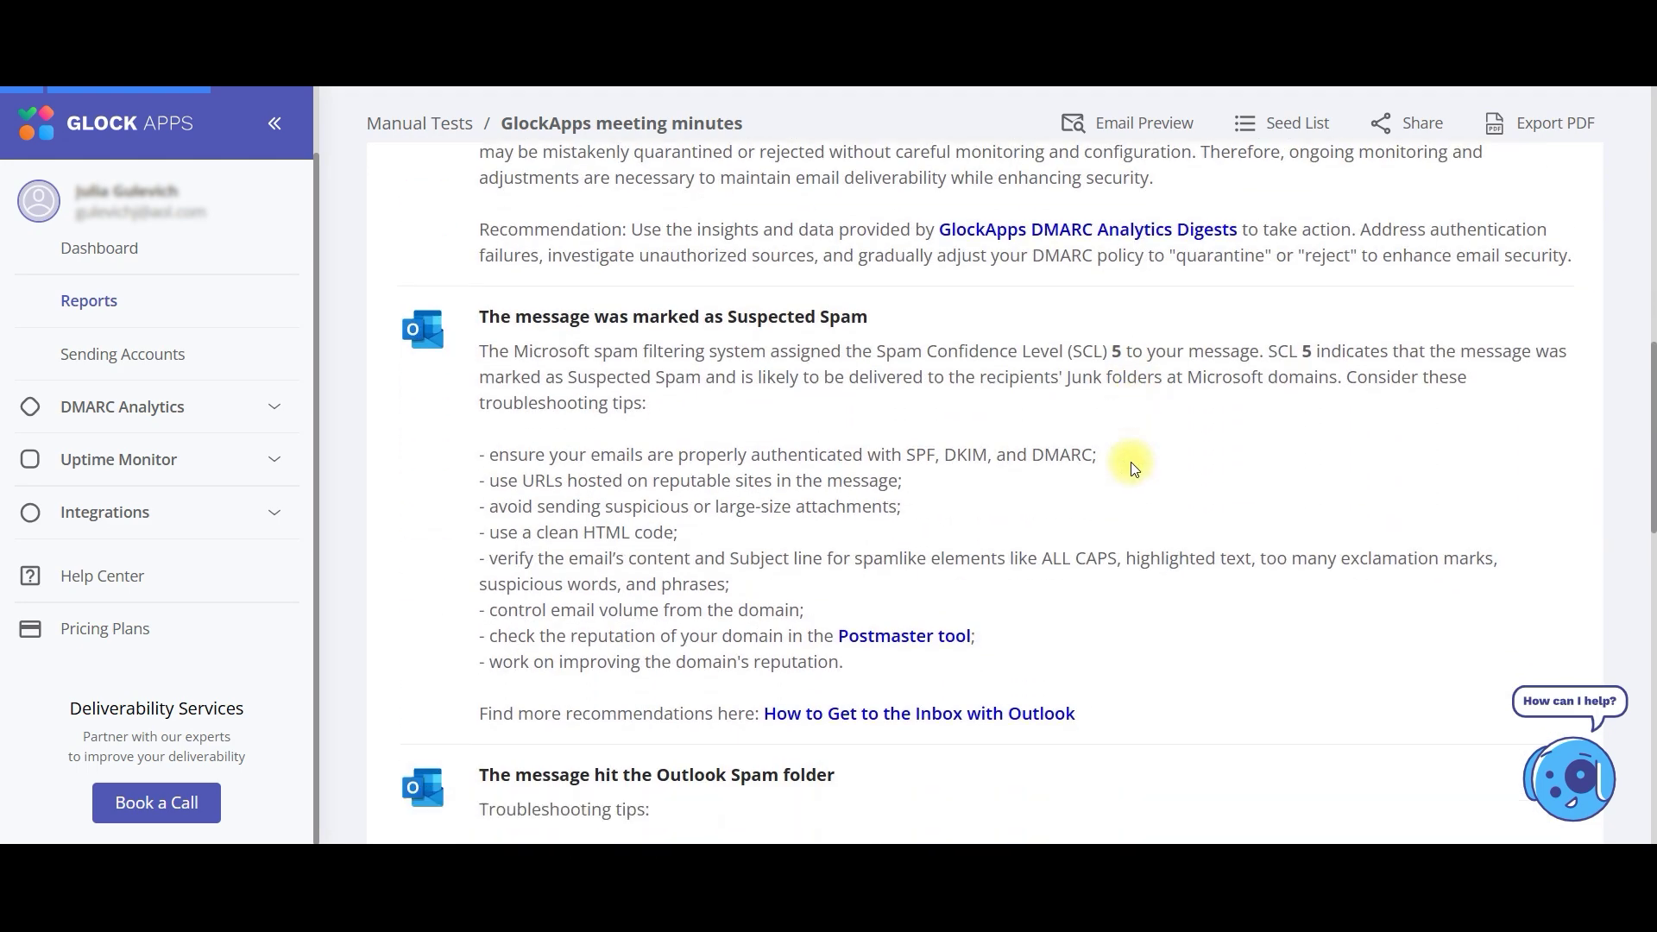
scroll(1209, 501, "down", 6)
scroll(1220, 506, "up", 4)
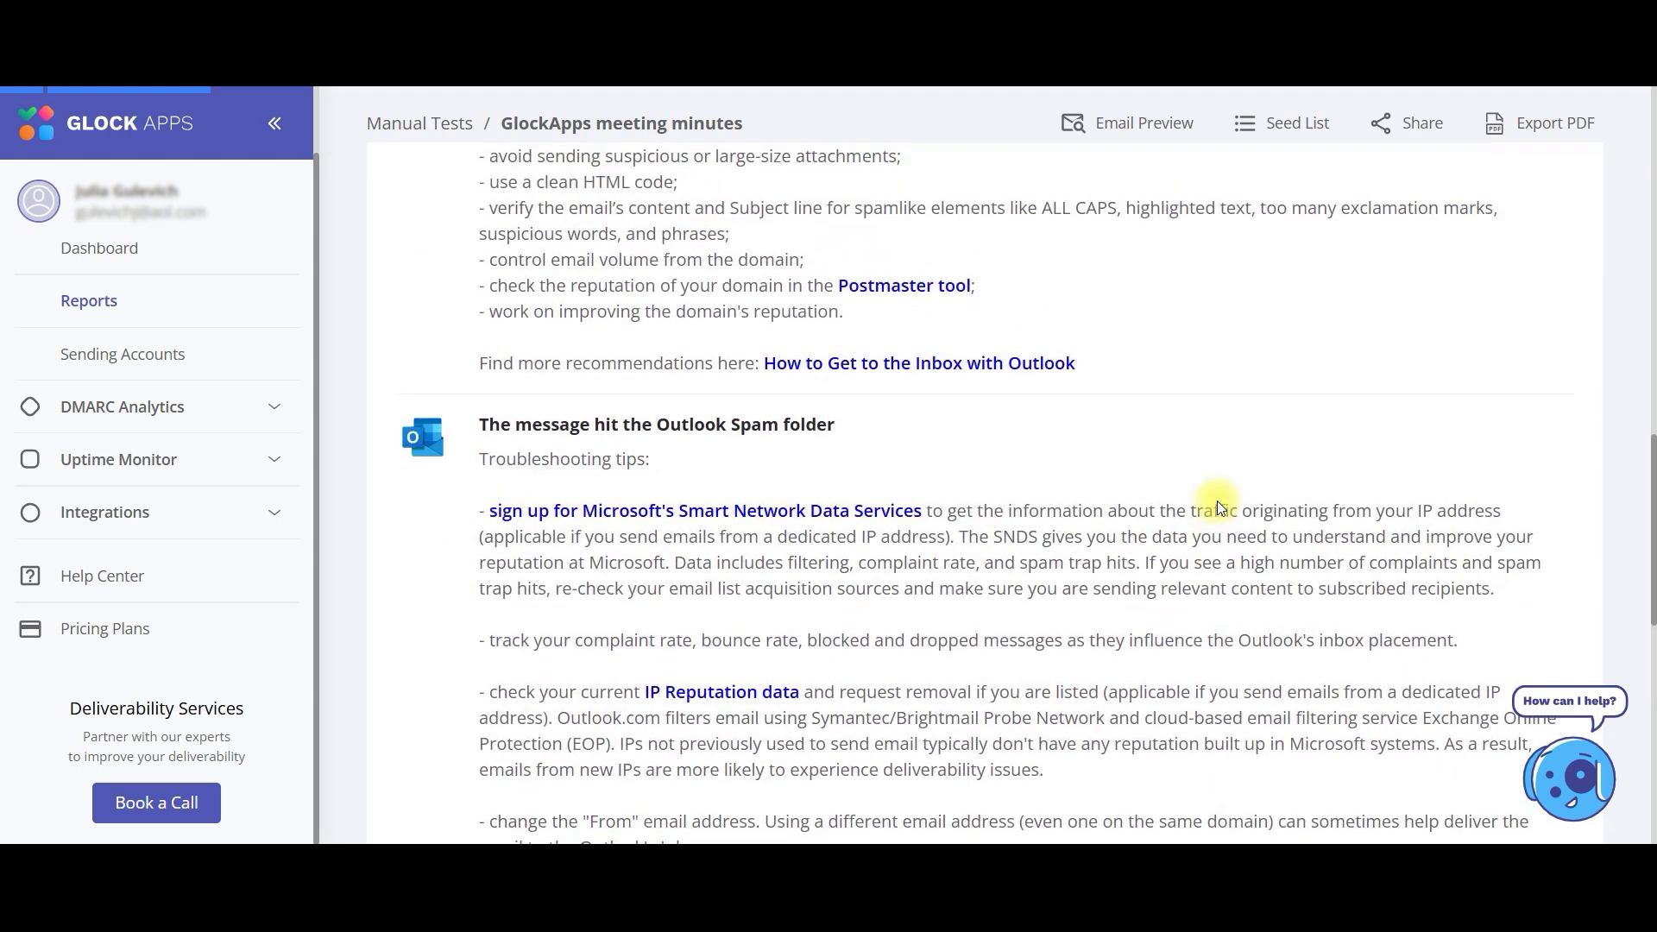
scroll(1220, 506, "up", 4)
scroll(1220, 507, "up", 3)
scroll(1219, 507, "up", 2)
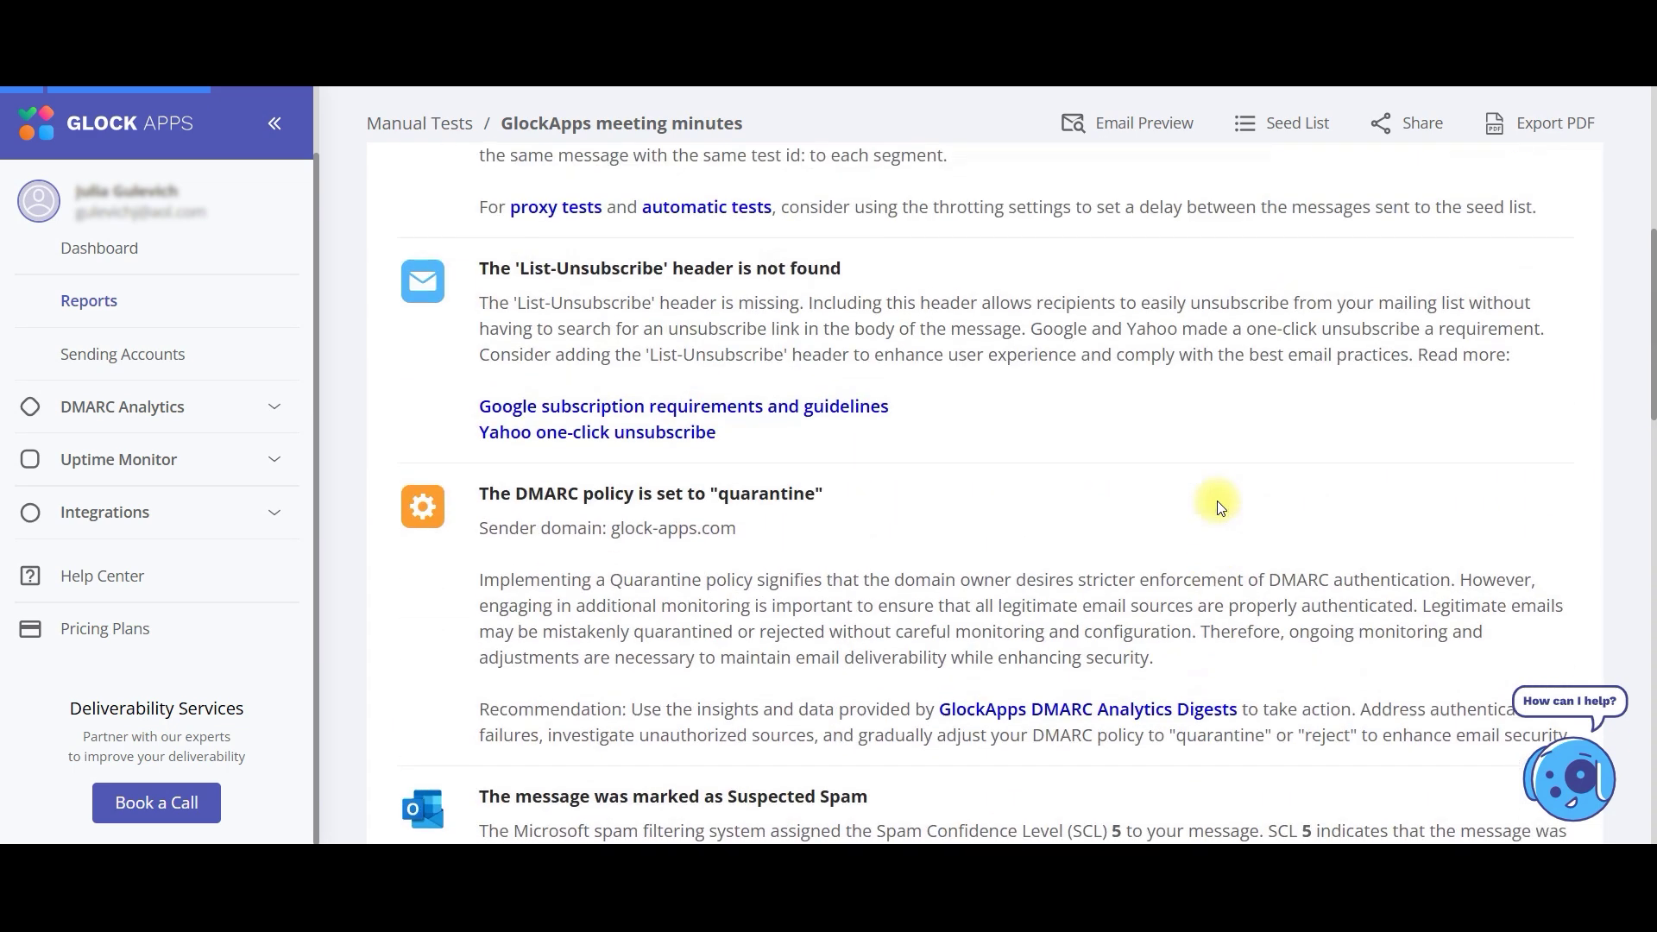
scroll(1219, 507, "up", 2)
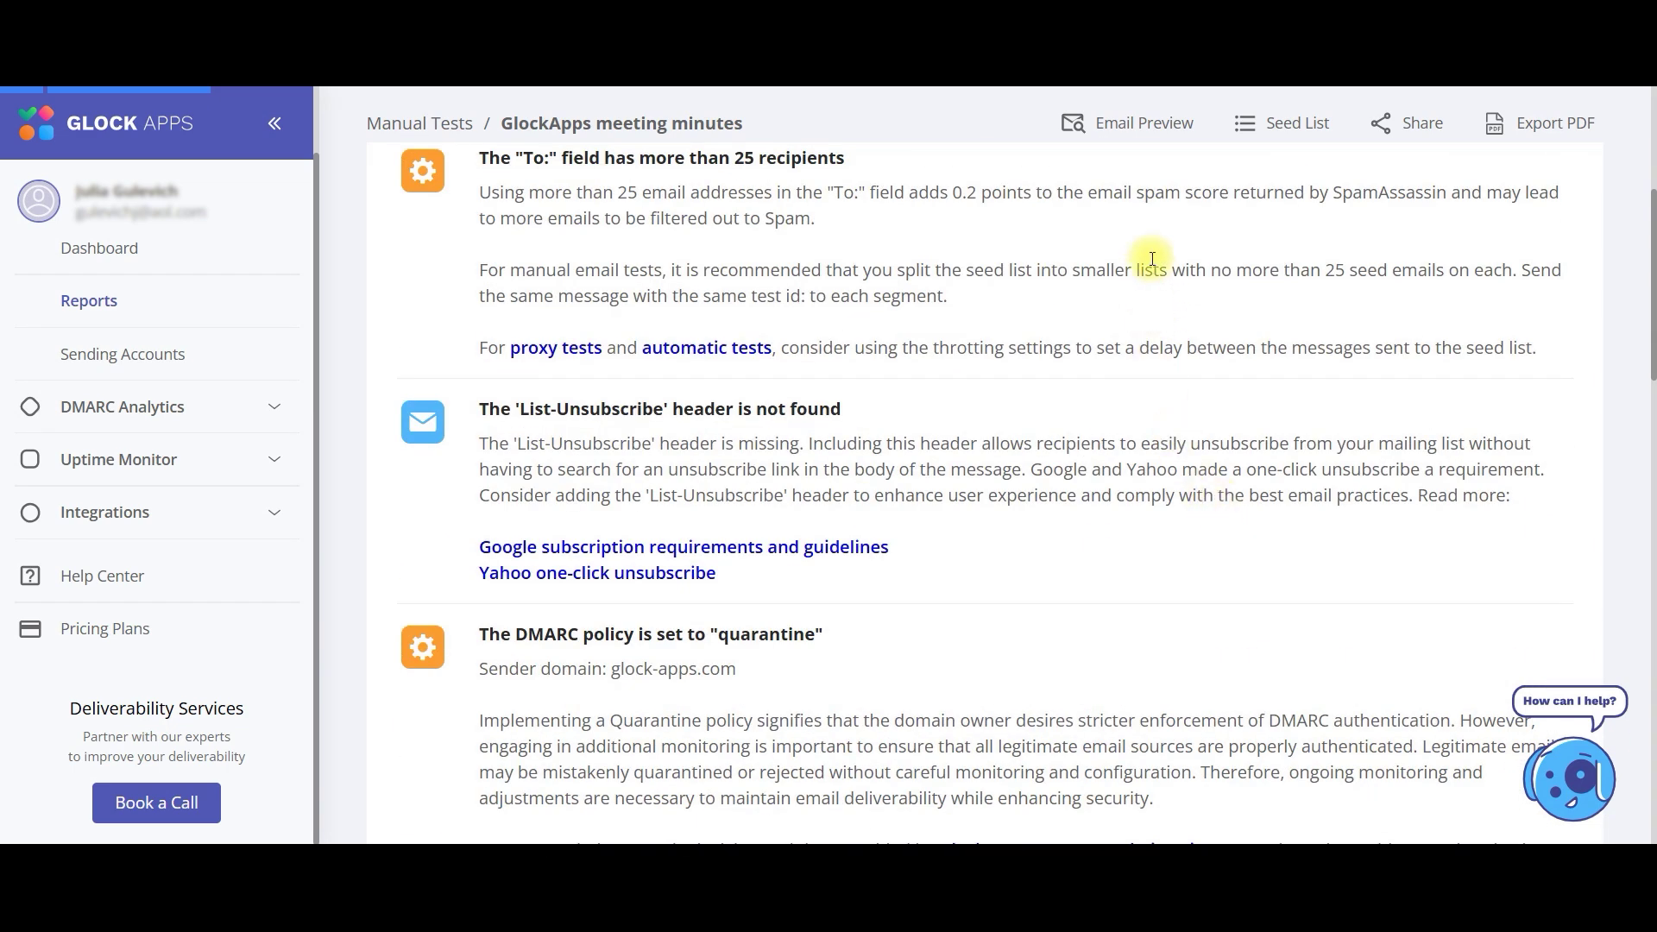
left_click(1145, 130)
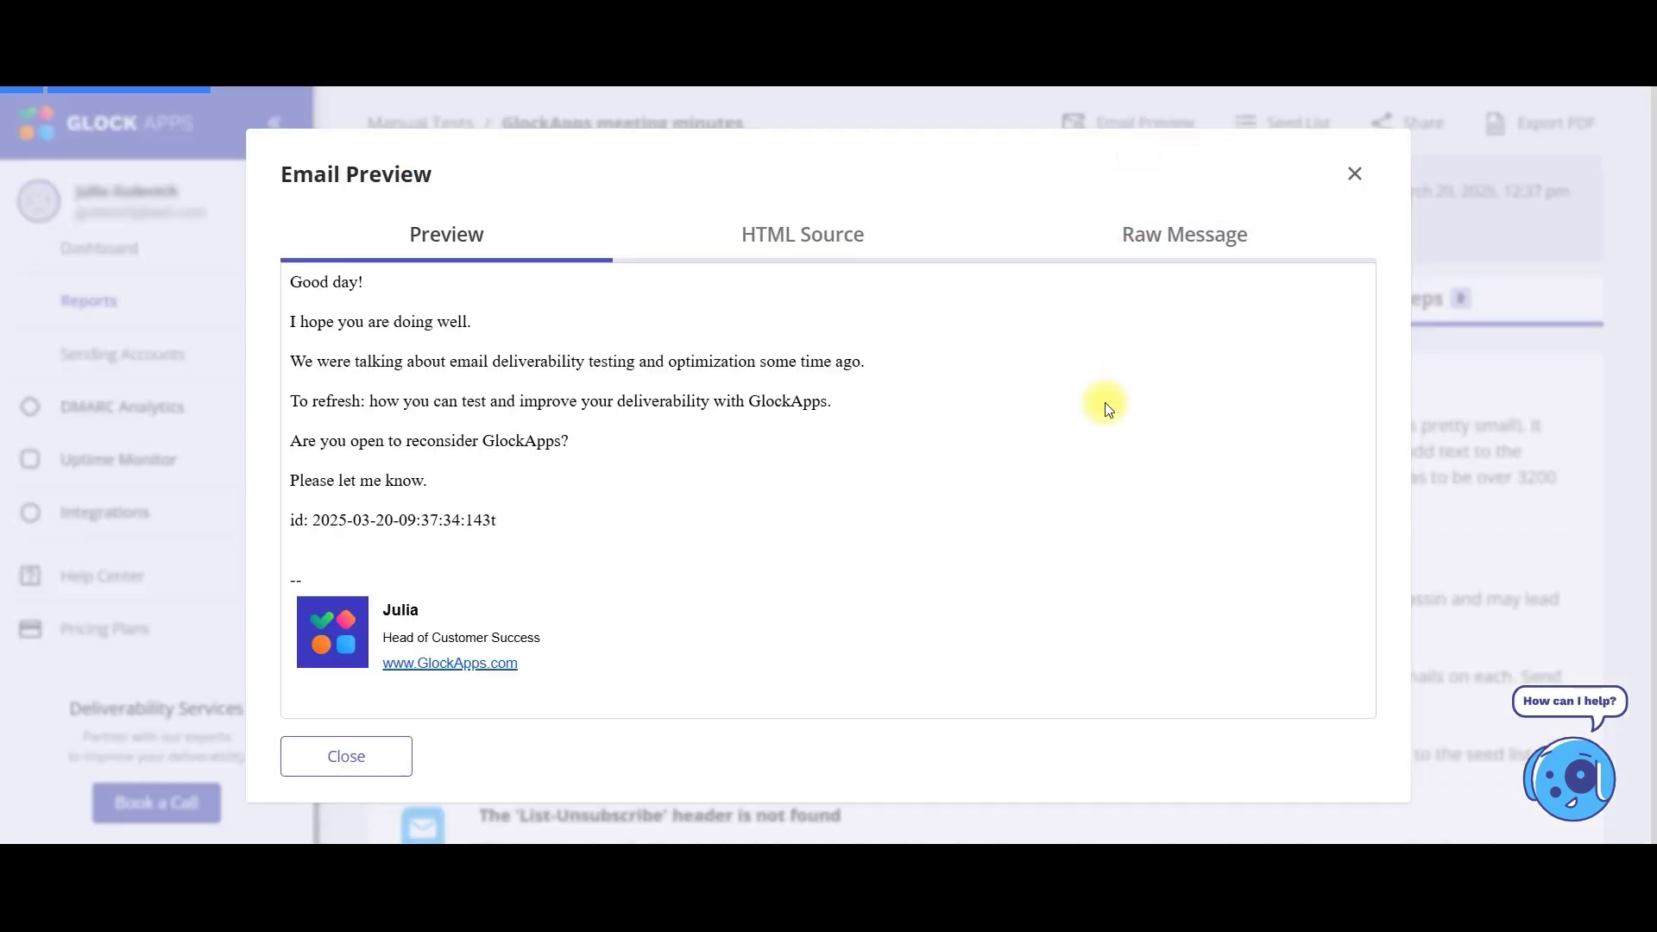
Step: View the test email's HTML source and raw message headers, then close the preview
left_click(826, 231)
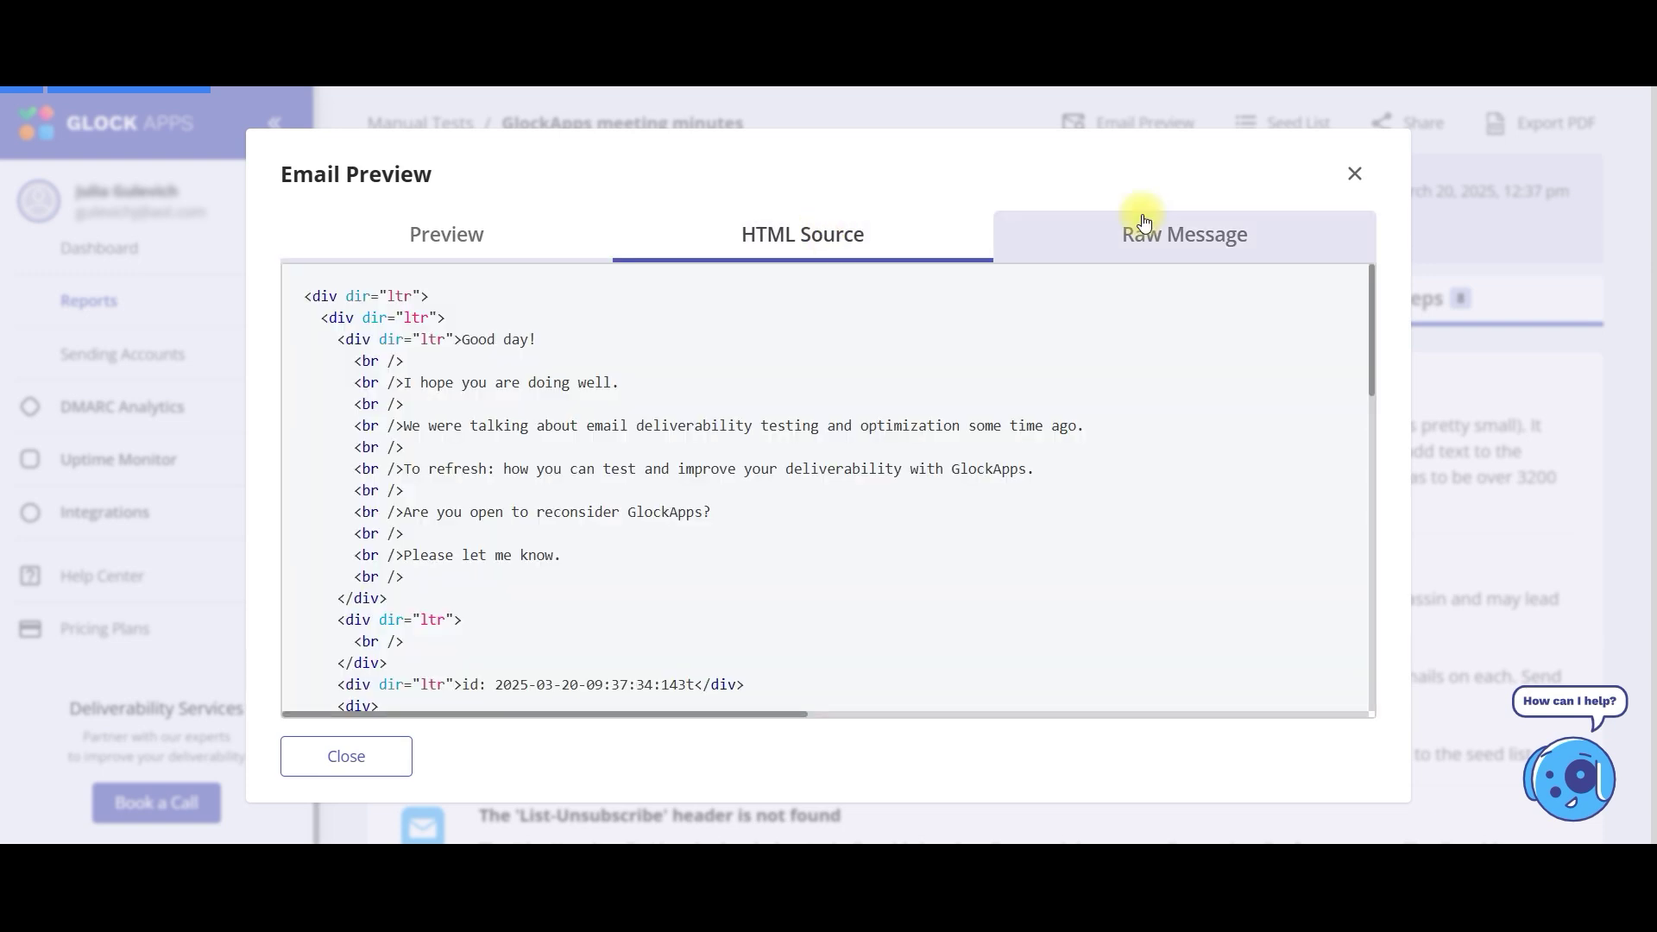
left_click(1151, 239)
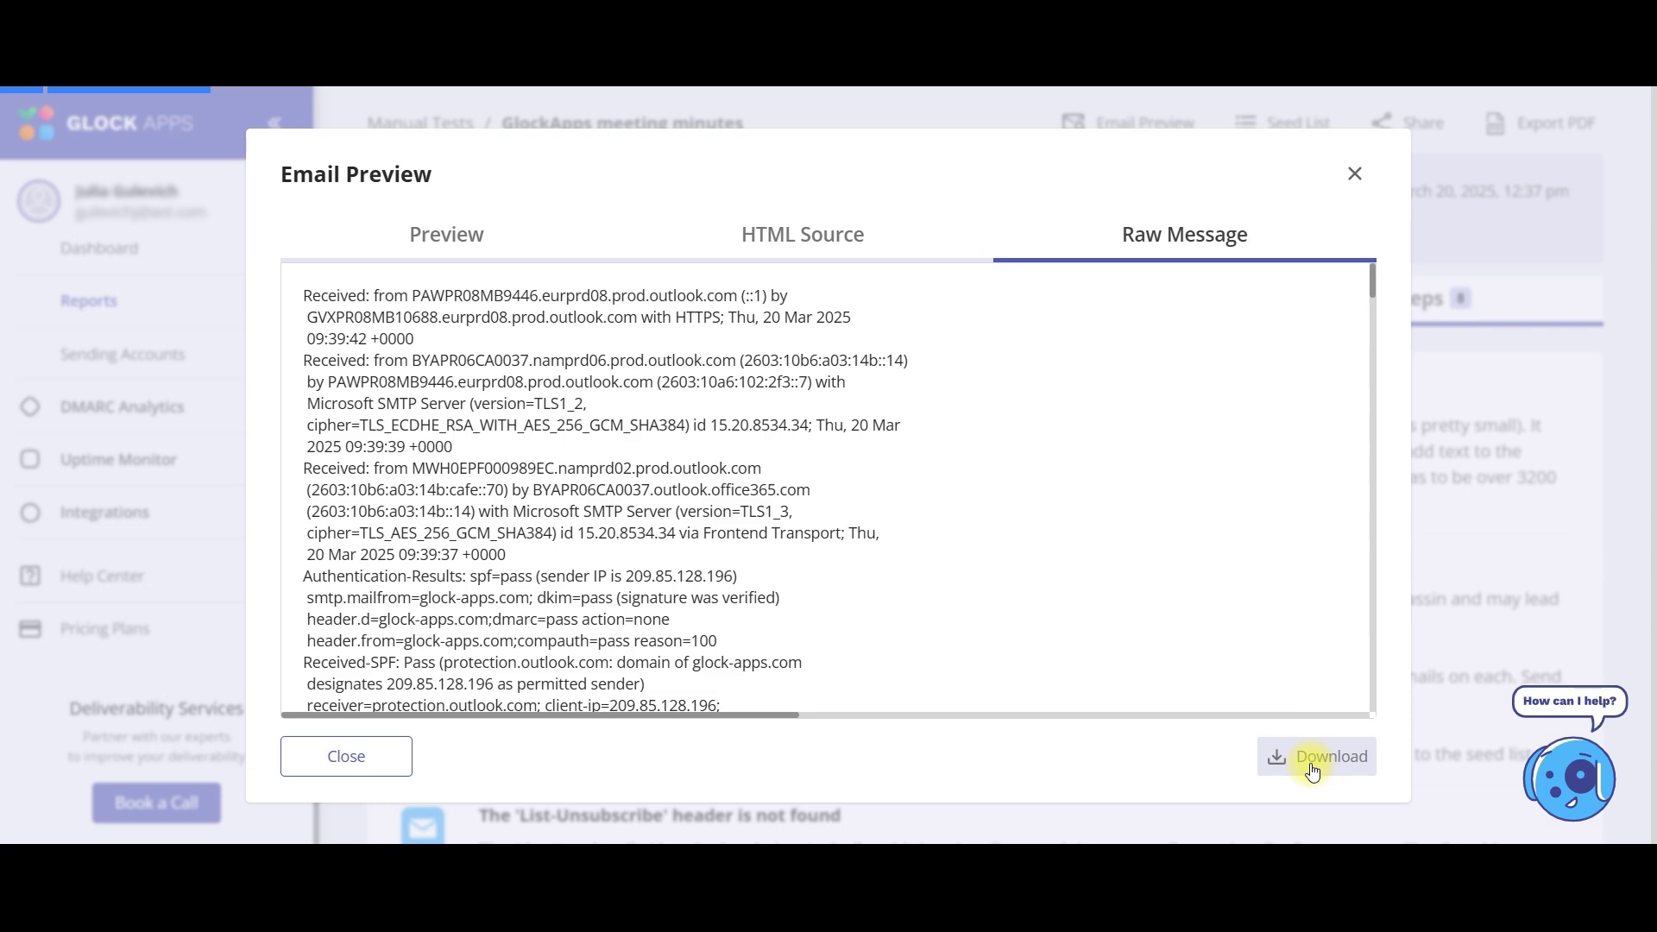
left_click(1354, 173)
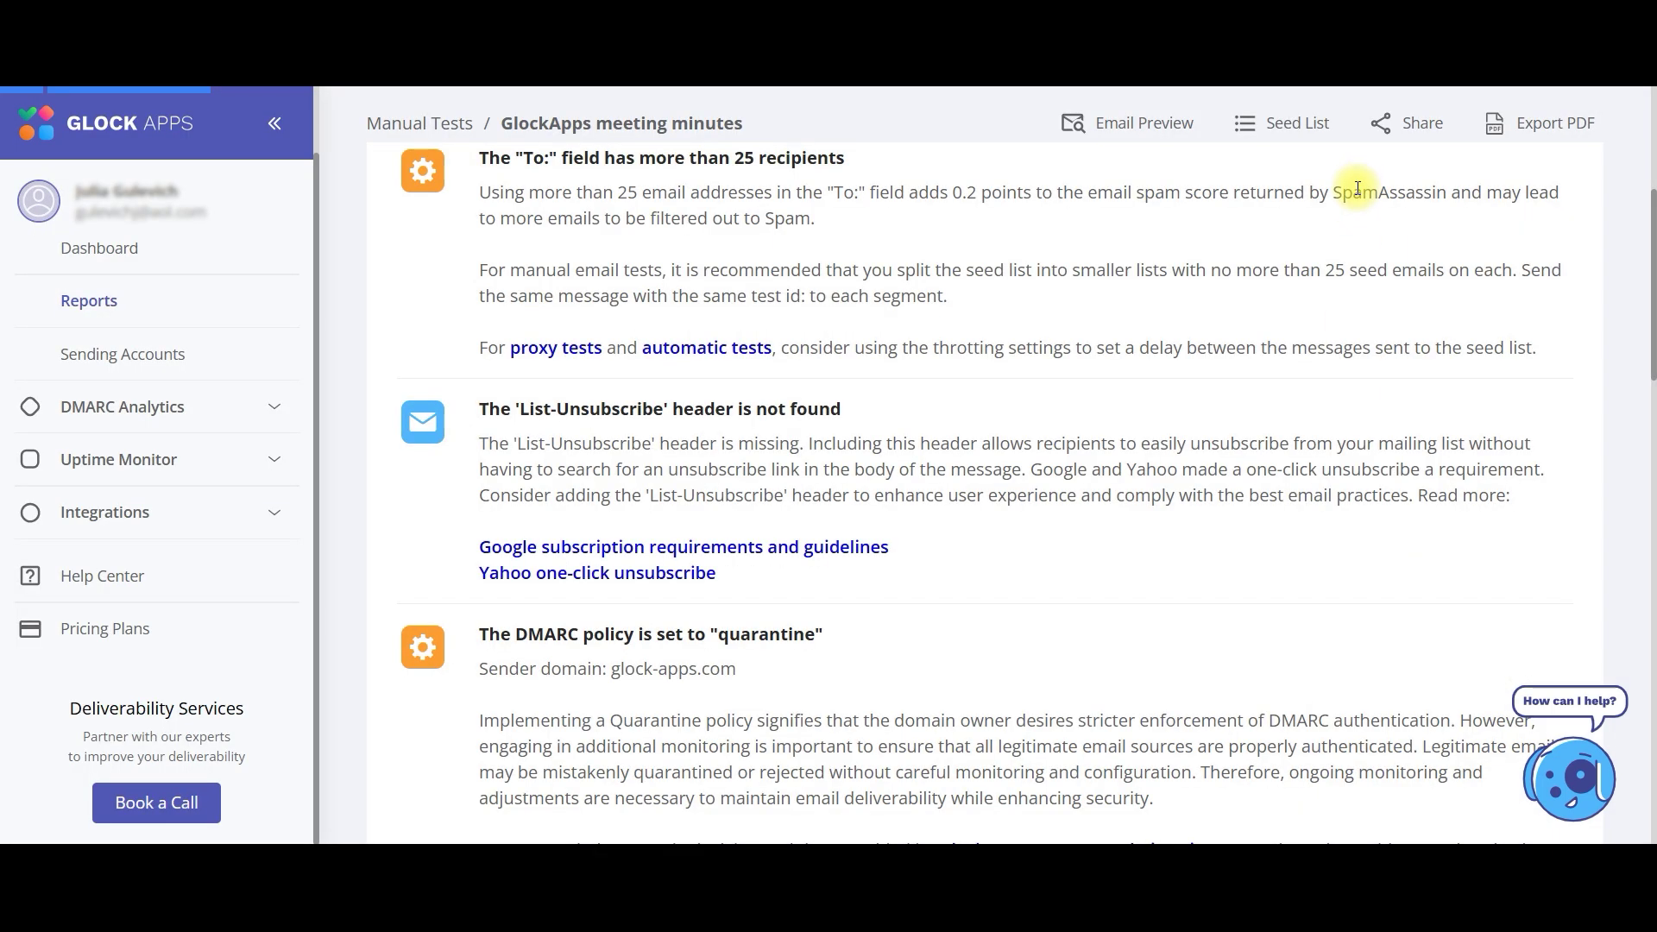
Step: View the test's seed list, then the shared report link, dismissing each dialog
left_click(1289, 133)
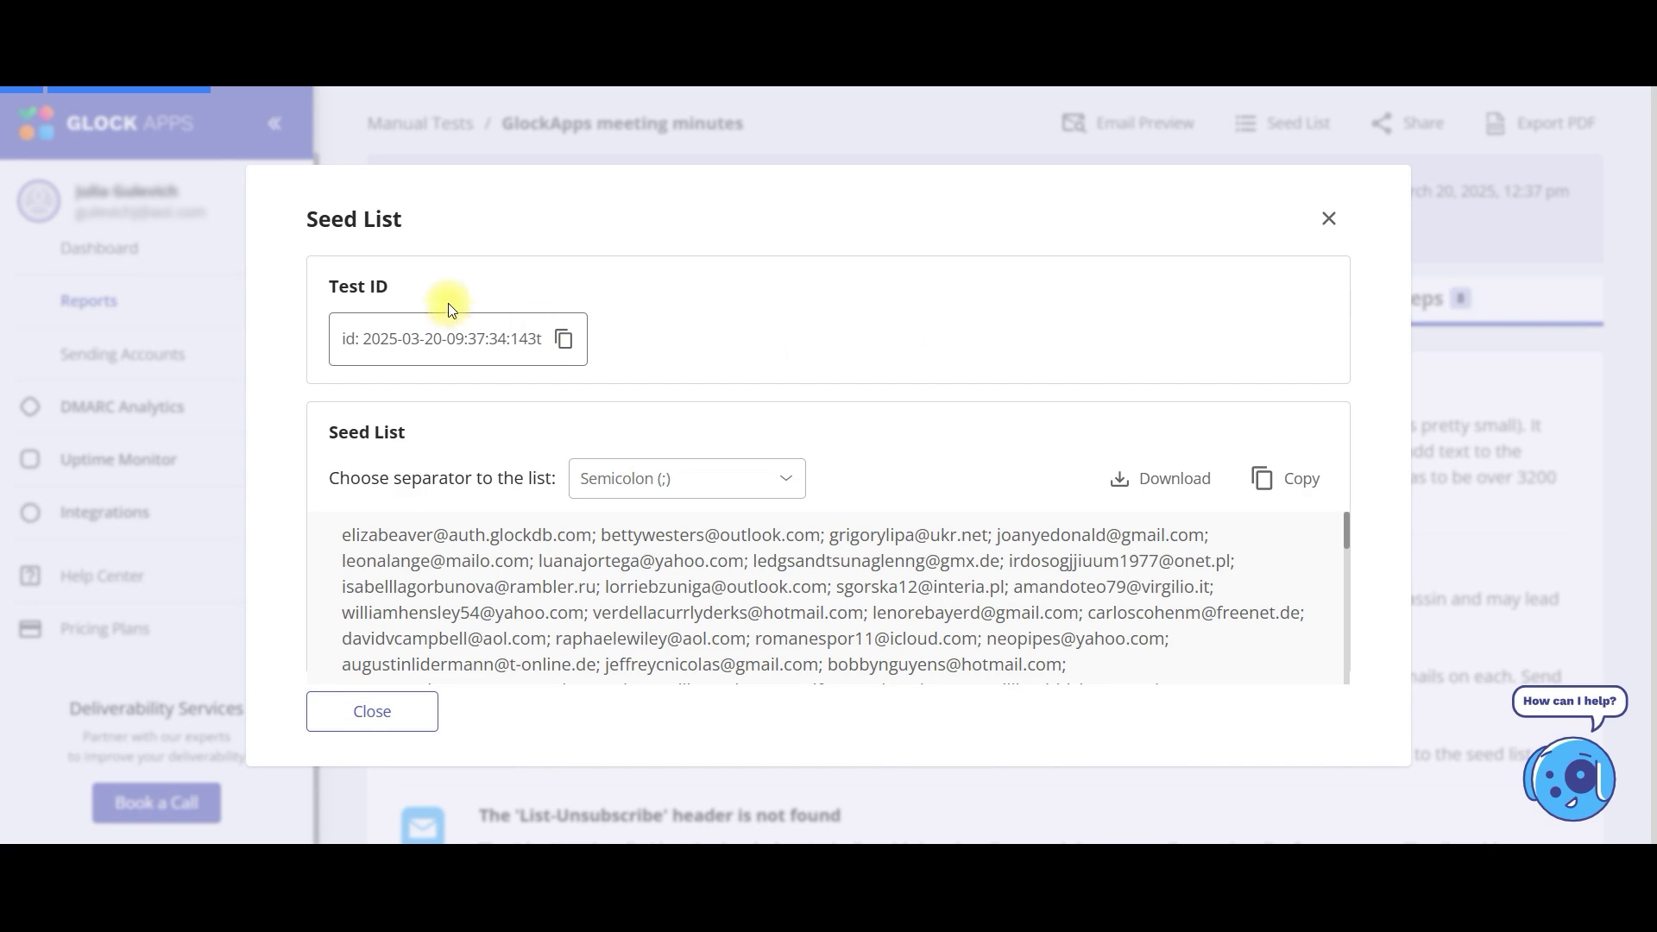
left_click(1329, 220)
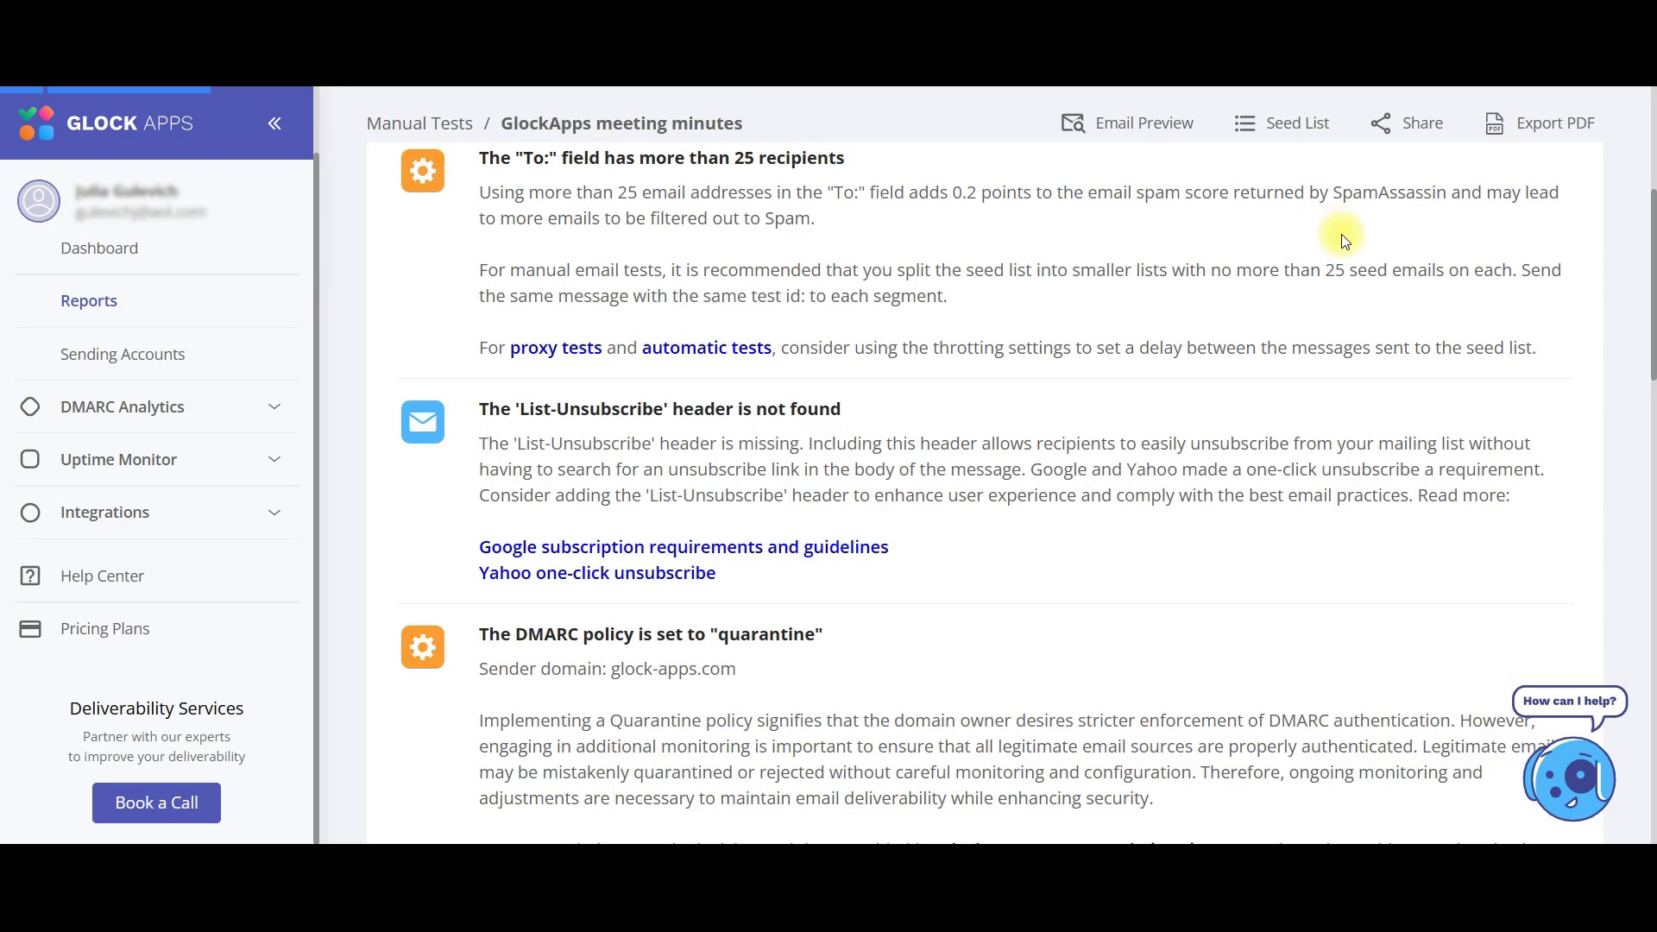
left_click(1412, 136)
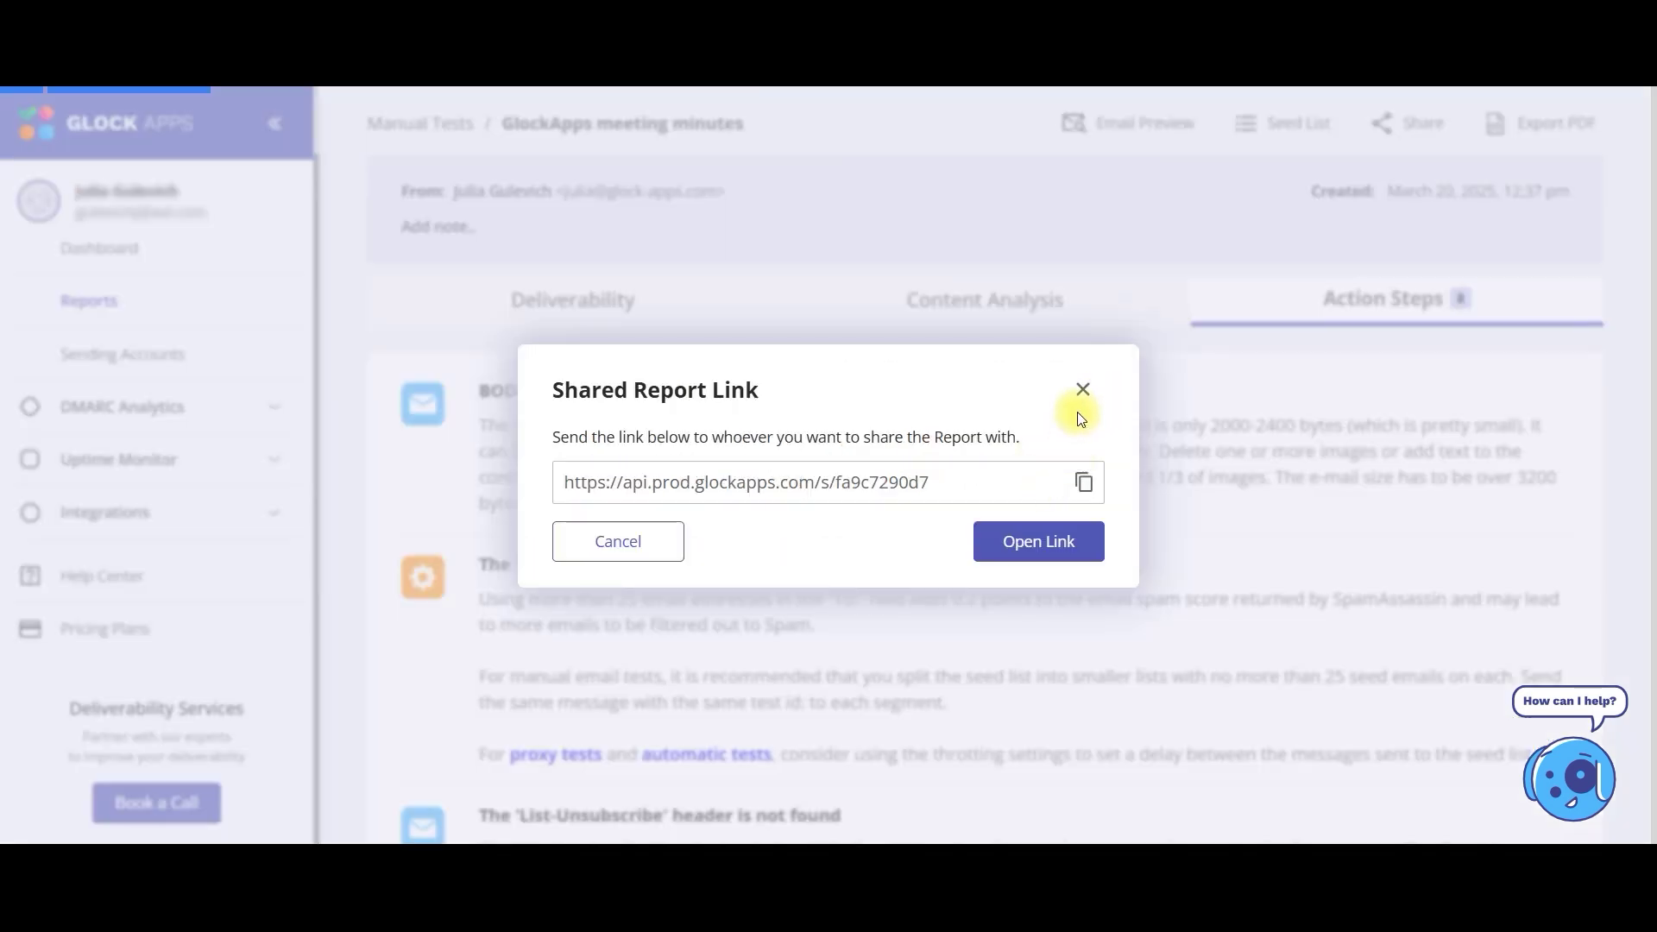
left_click(1082, 390)
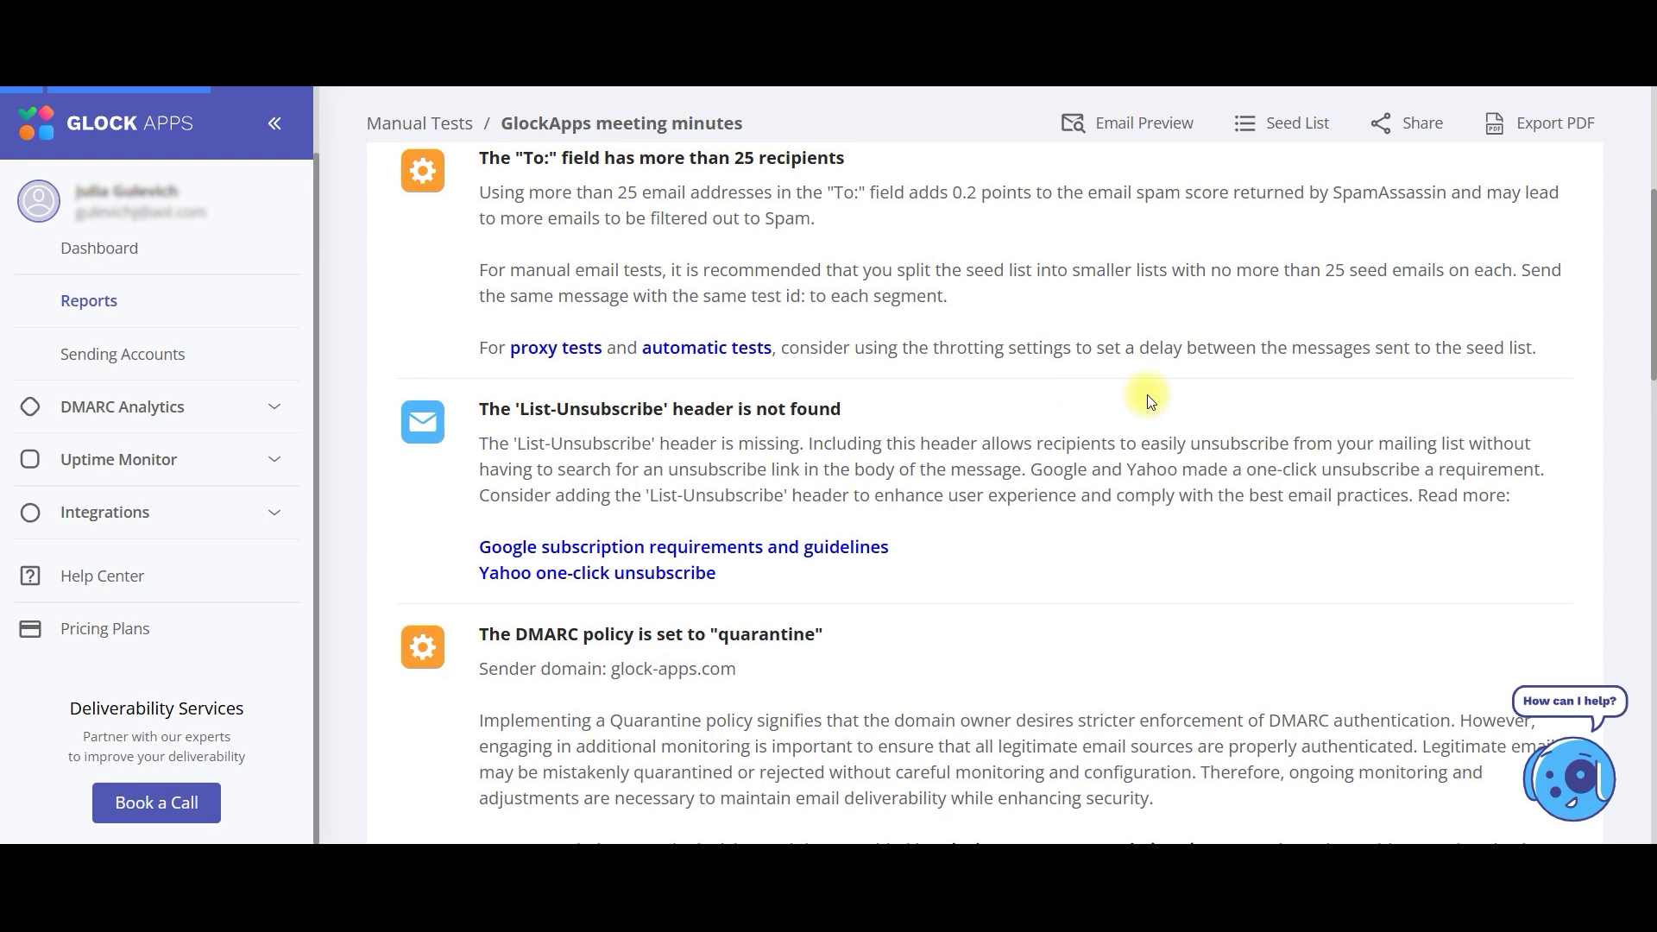
Step: Open the Export Report in PDF dialog with Deliverability, Content Analysis and Action Steps ticked
left_click(1542, 138)
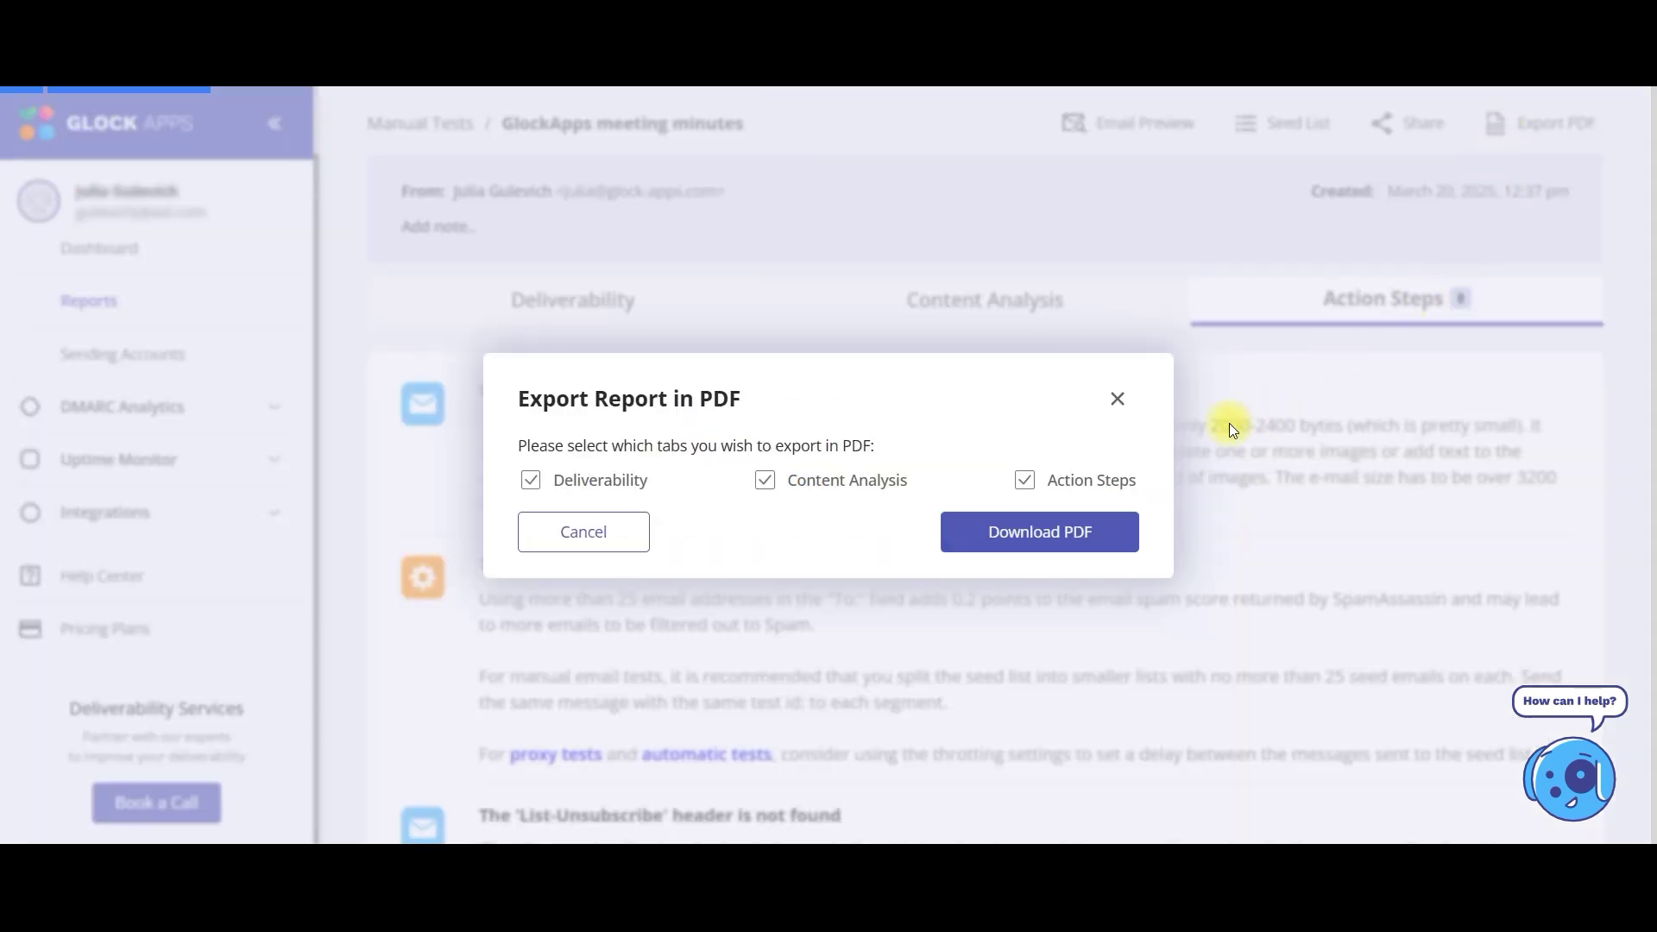